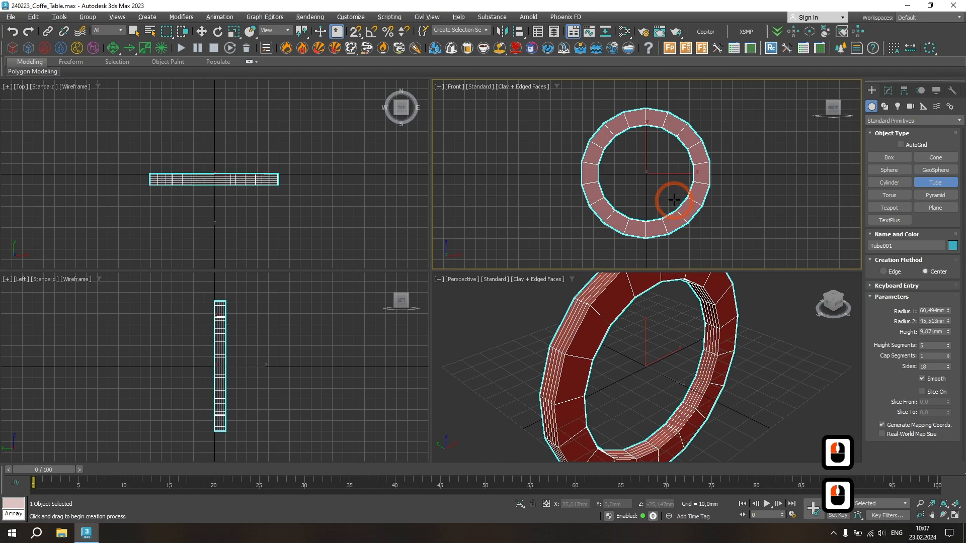
Step: Finish drawing the tube in the Front view with a height of about 17 mm
{"action": "left_click", "coordinate": [674, 193]}
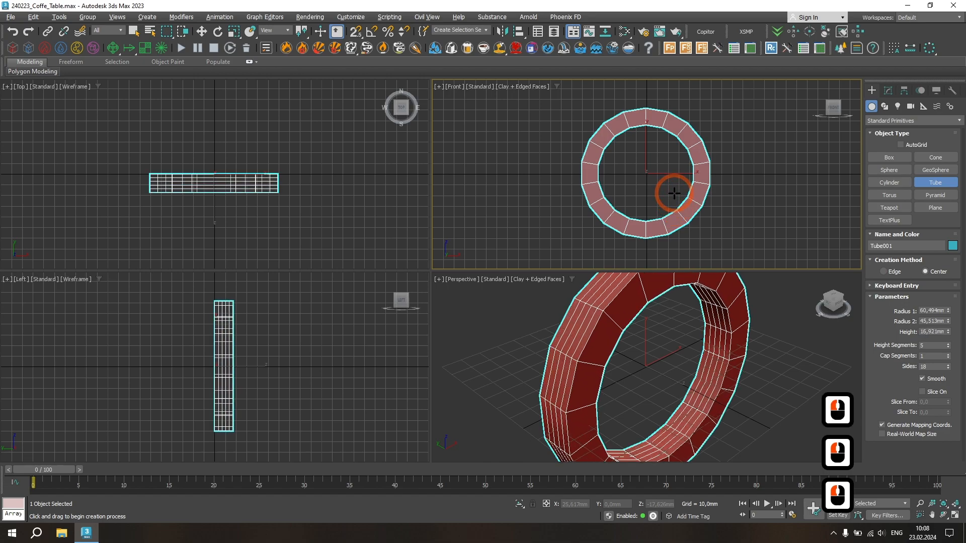
{"action": "right_click", "coordinate": [858, 322]}
{"action": "key", "text": "z"}
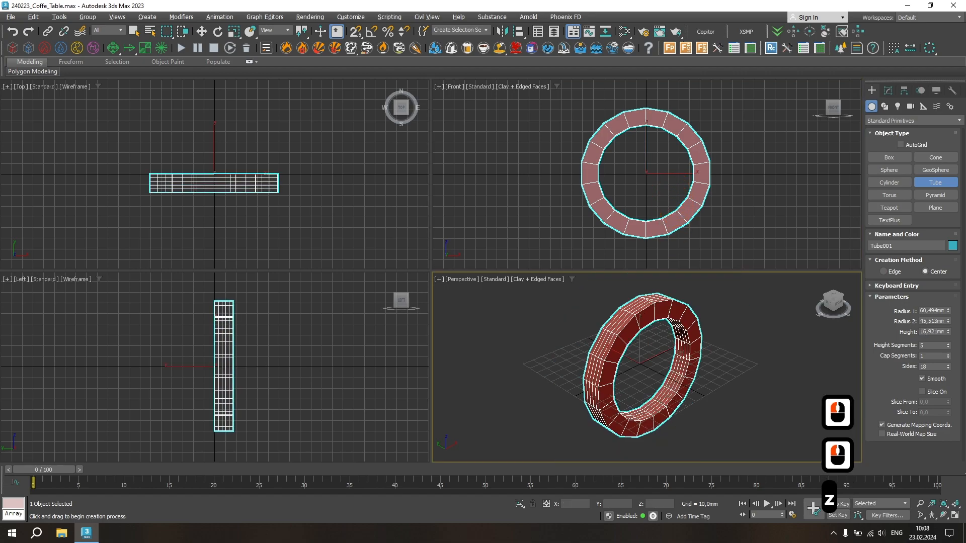
Step: Set the tube's Radius 1 to 59 mm, Radius 2 to 44 mm and height to 16 mm
{"action": "triple_click", "coordinate": [929, 310]}
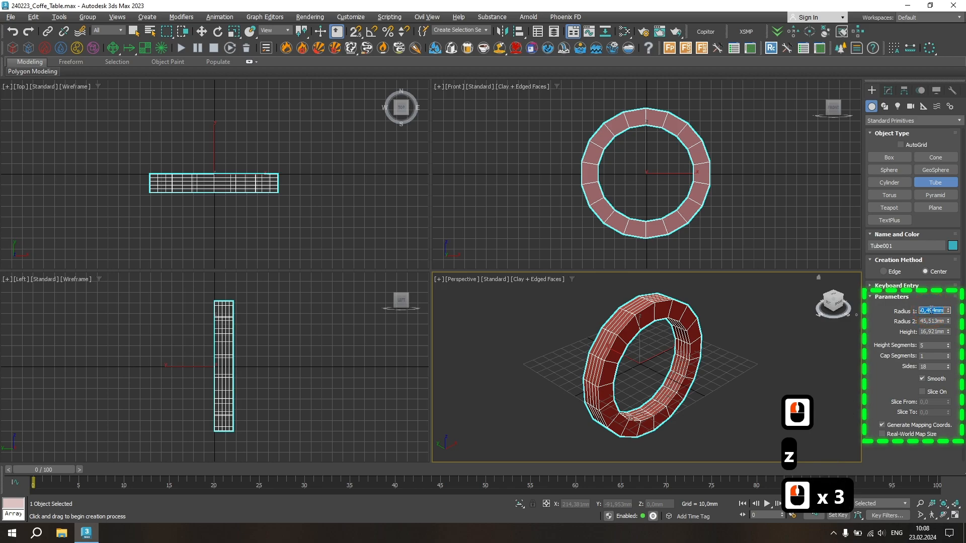
{"action": "type", "text": "59"}
{"action": "key", "text": "Return"}
{"action": "key", "text": "Tab"}
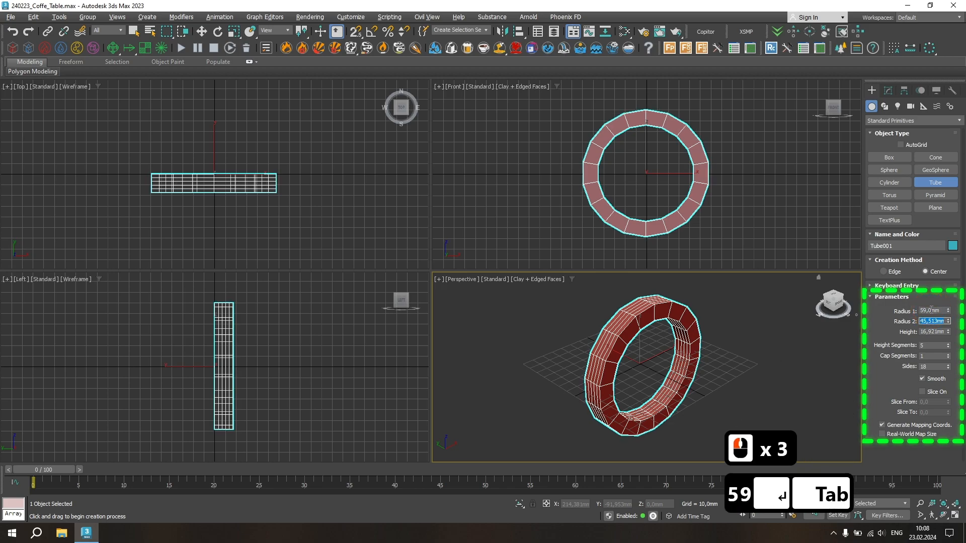
{"action": "type", "text": "44"}
{"action": "key", "text": "Return"}
{"action": "key", "text": "Tab"}
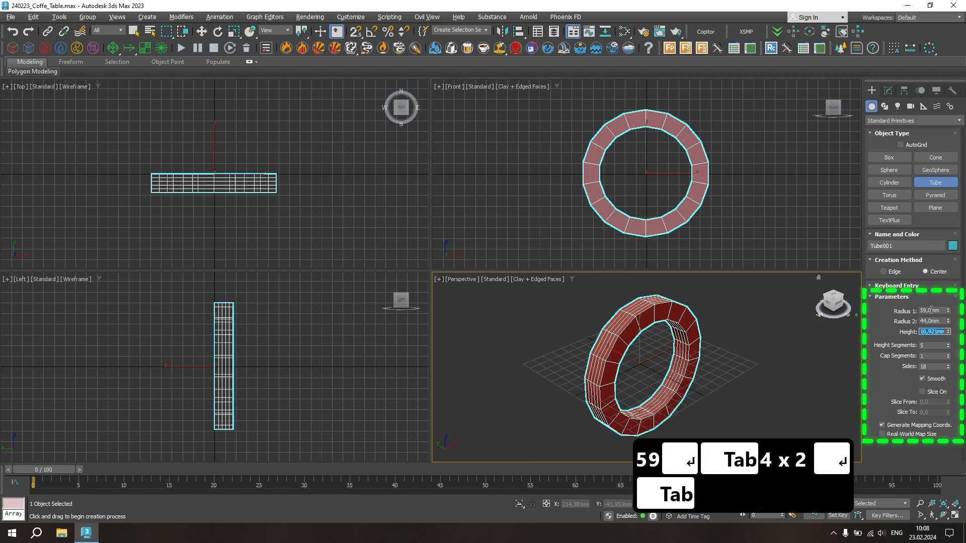
{"action": "key", "text": "Return"}
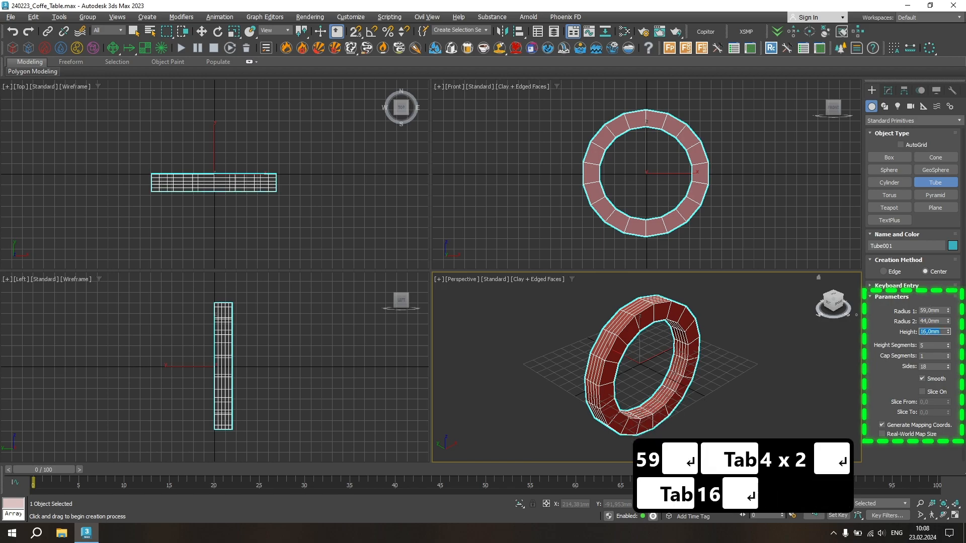
Step: Give the tube 1 height segment and 6 sides to make it hexagonal, and finish the Tube command
{"action": "key", "text": "Tab"}
{"action": "key", "text": "Return"}
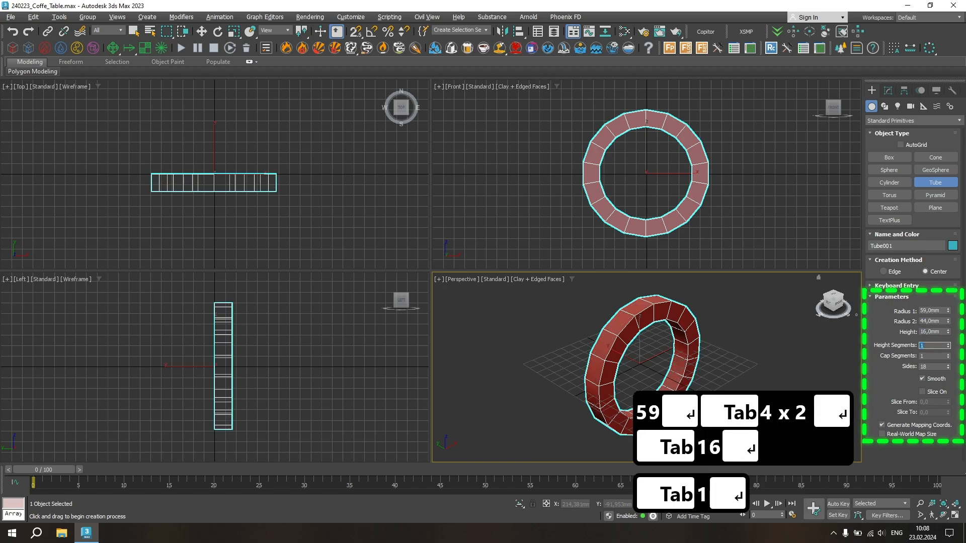
{"action": "key", "text": "Tab"}
{"action": "key", "text": "Tab"}
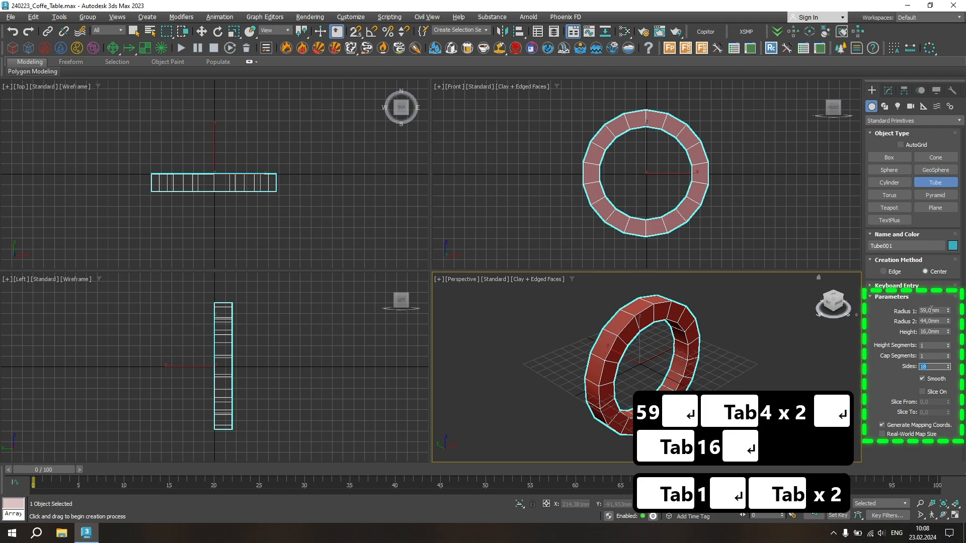
{"action": "type", "text": "6"}
{"action": "key", "text": "Return"}
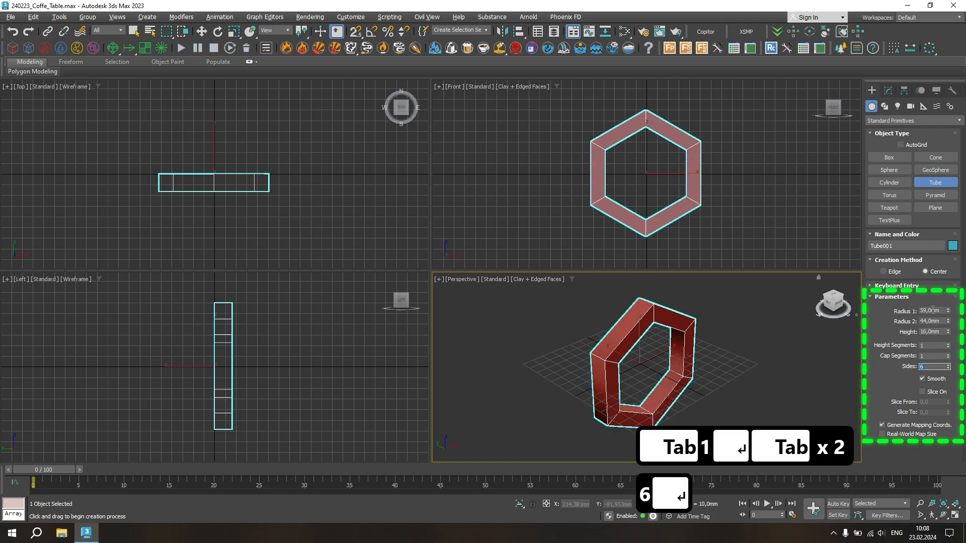
{"action": "left_click", "coordinate": [679, 221]}
{"action": "key", "text": "Escape"}
{"action": "right_click", "coordinate": [706, 214]}
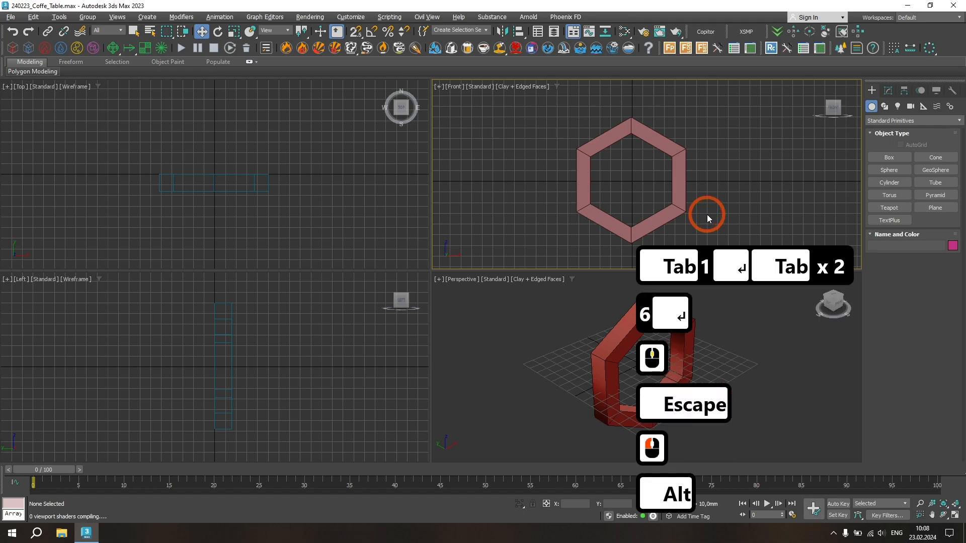
Step: Rotate the hexagonal tube 30 degrees in the Front view with angle snap so that flat edges face up and down
{"action": "key", "text": "alt+w"}
{"action": "left_click", "coordinate": [493, 226]}
{"action": "key", "text": "e"}
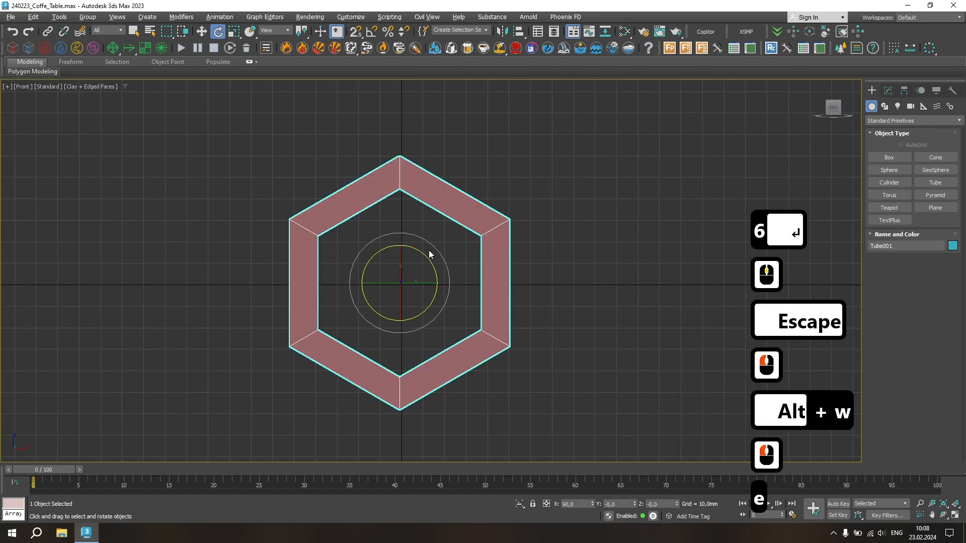
{"action": "left_click_drag", "start_coordinate": [426, 257], "coordinate": [433, 220]}
{"action": "key", "text": "a"}
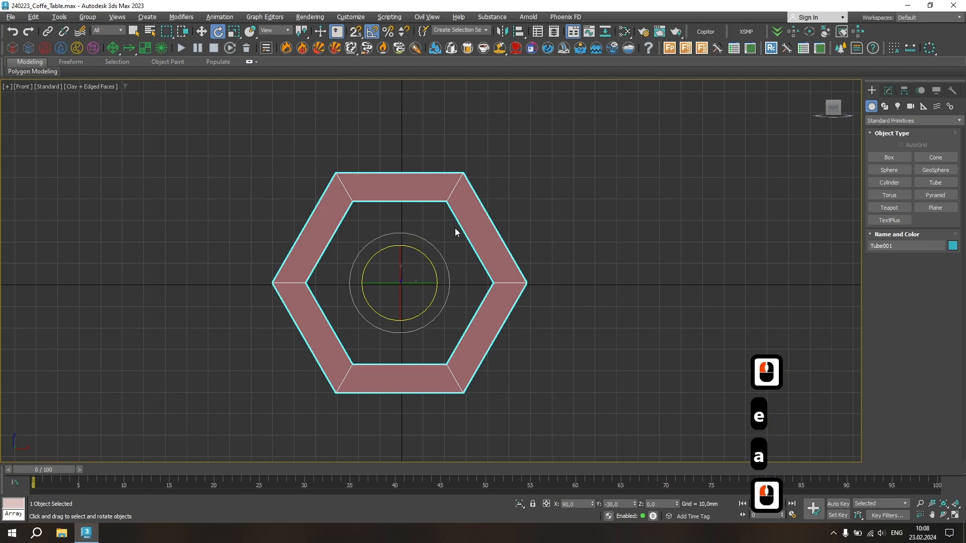
Step: Set up an array of the hexagonal tube in the Perspective view with an incremental Z move of 102 mm
{"action": "middle_click", "coordinate": [480, 240]}
{"action": "key", "text": "alt+w"}
{"action": "key", "text": "alt+w"}
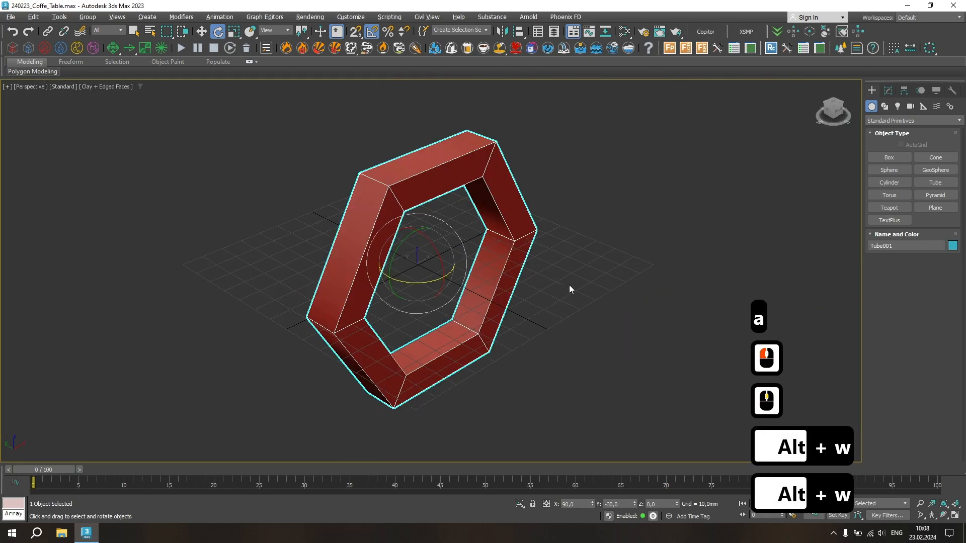
{"action": "left_click", "coordinate": [580, 277]}
{"action": "middle_click_drag", "start_coordinate": [569, 244], "coordinate": [567, 299], "text": "ctrl+alt"}
{"action": "left_click", "coordinate": [523, 268]}
{"action": "key", "text": "w"}
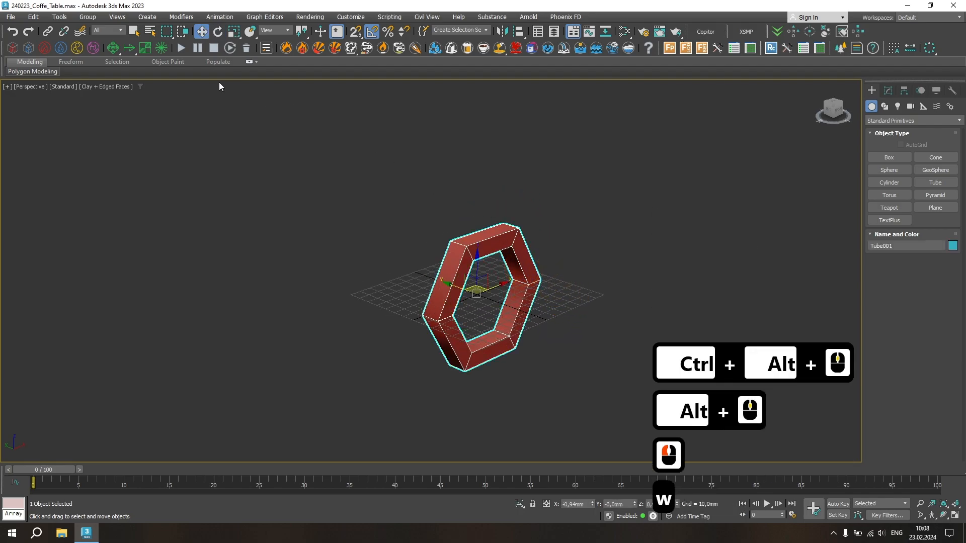
{"action": "left_click", "coordinate": [60, 17]}
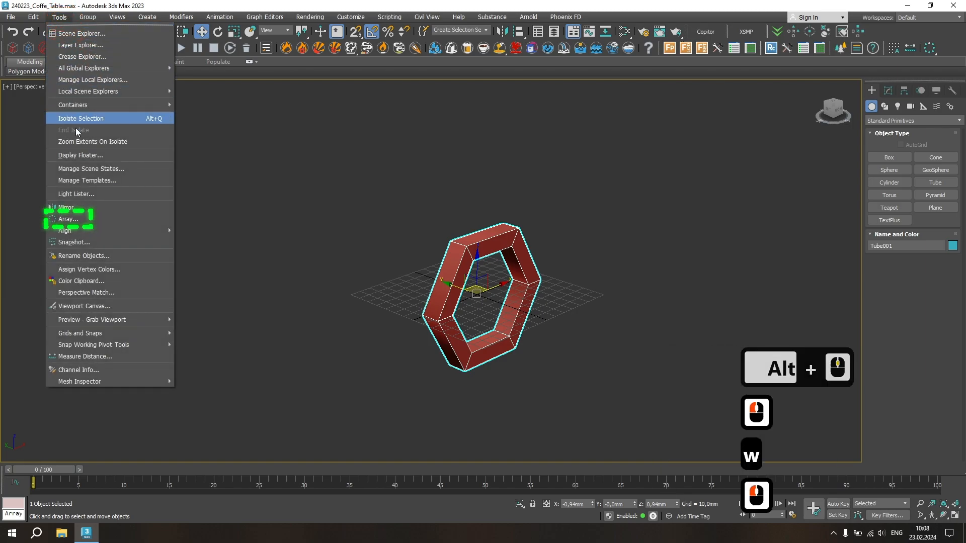
{"action": "left_click", "coordinate": [68, 219]}
{"action": "left_click", "coordinate": [377, 190]}
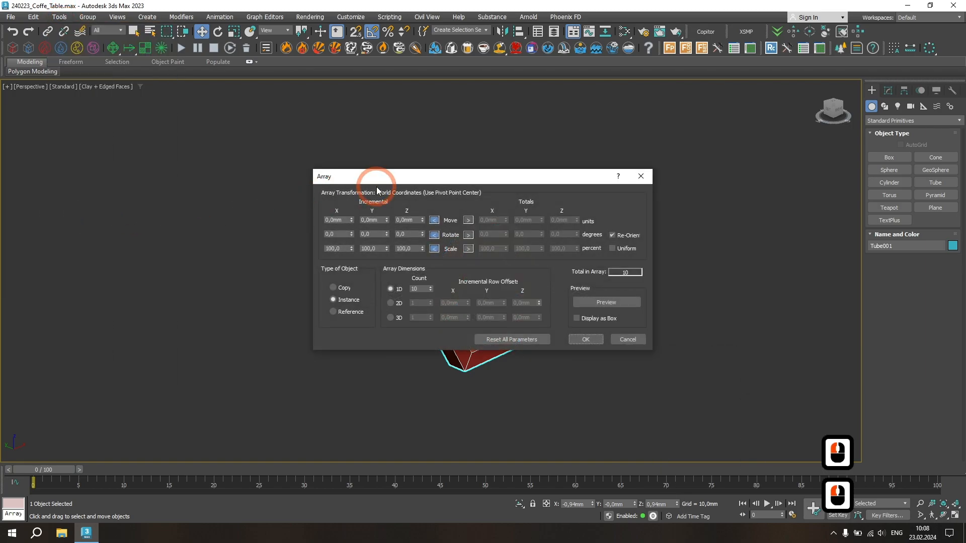
{"action": "left_click_drag", "start_coordinate": [386, 182], "coordinate": [592, 145]}
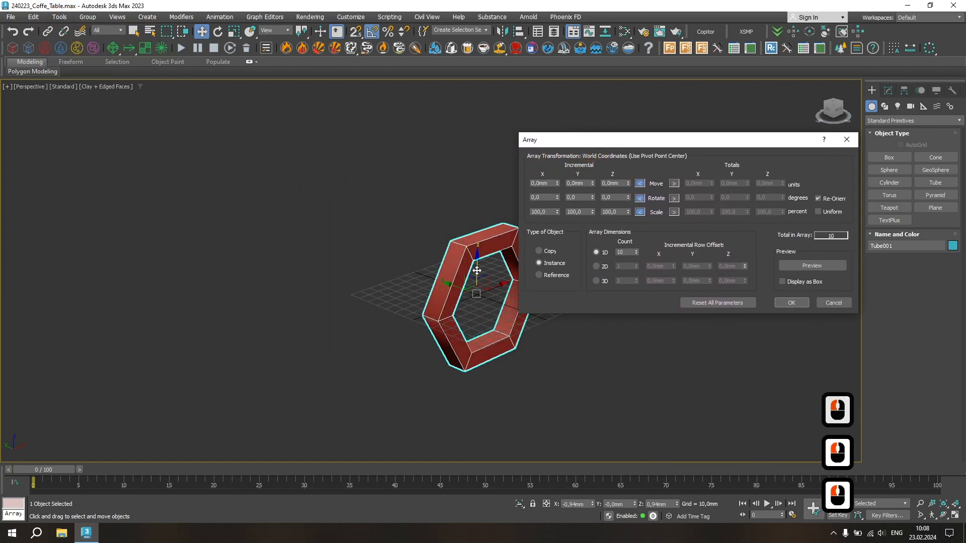
{"action": "double_click", "coordinate": [610, 184]}
{"action": "type", "text": "102"}
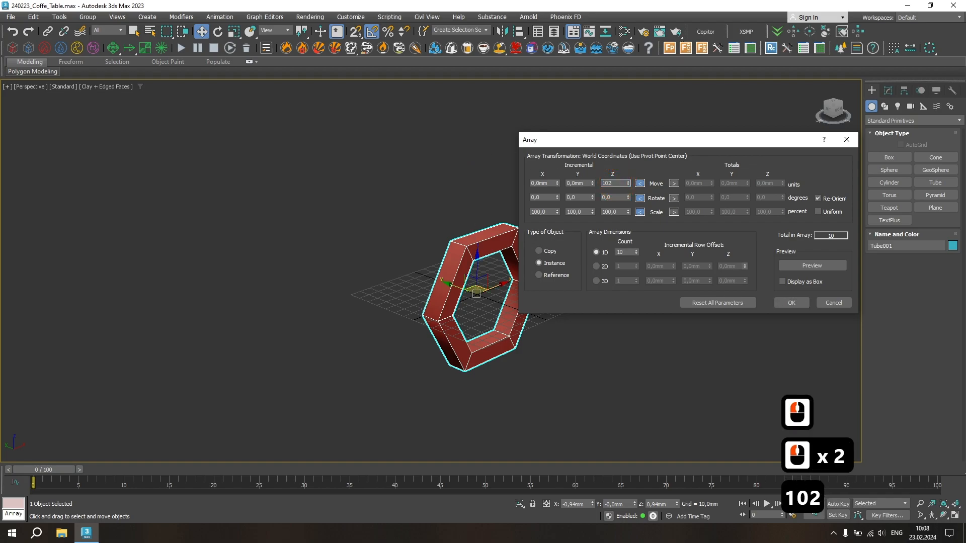
{"action": "key", "text": "Return"}
Step: Set the array's 1D count to 3, preview it and create the vertical stack of hexagons
{"action": "double_click", "coordinate": [627, 252]}
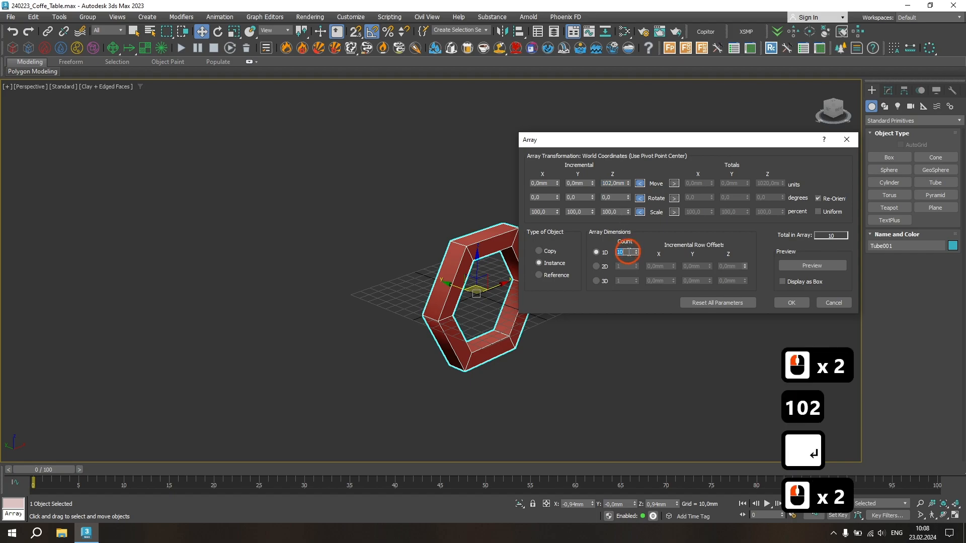
{"action": "type", "text": "3"}
{"action": "key", "text": "Return"}
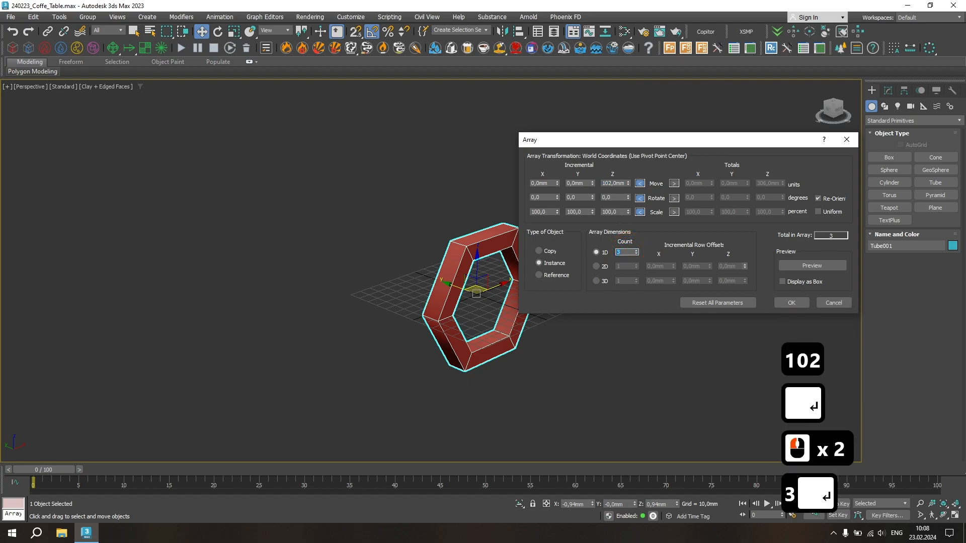
{"action": "left_click", "coordinate": [792, 265]}
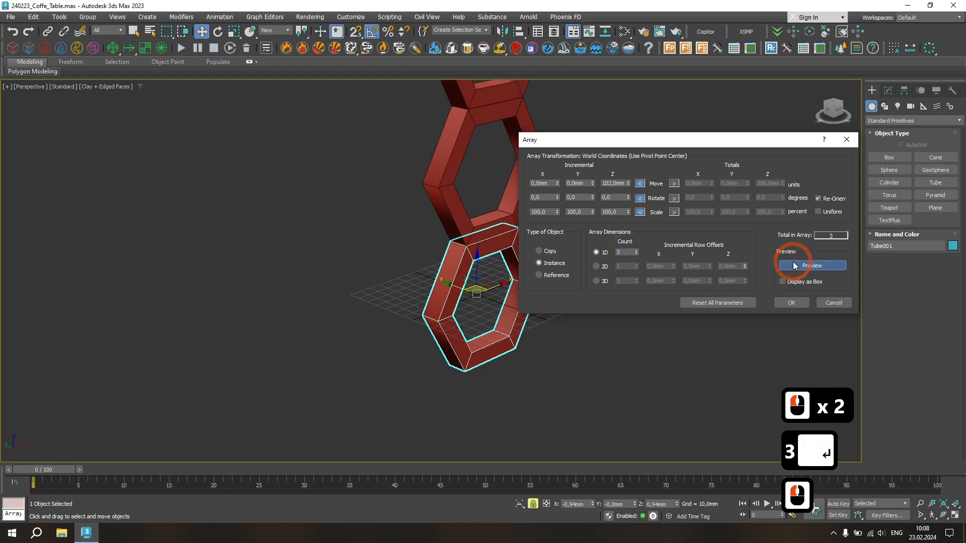
{"action": "left_click", "coordinate": [792, 302]}
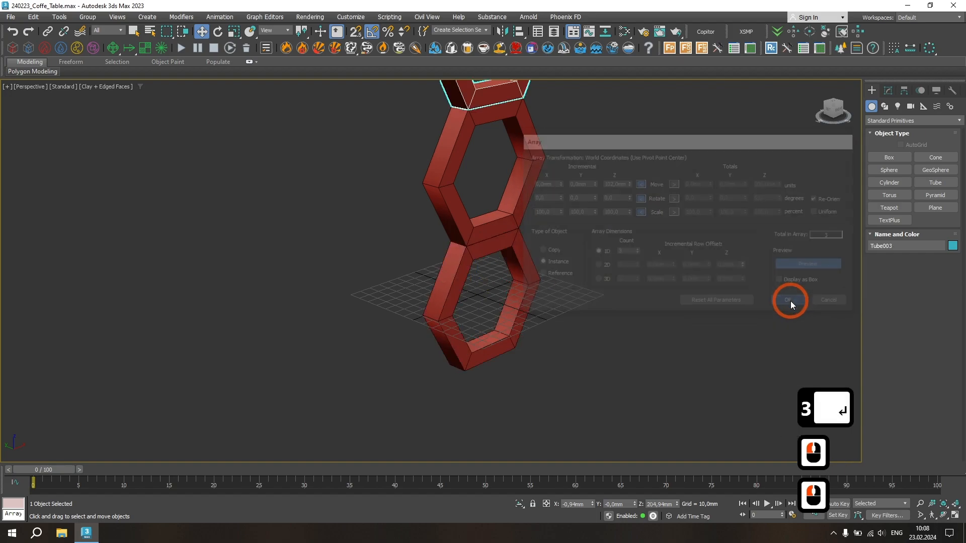
Step: Set up an array of all three stacked hexagons with an incremental move of 0 mm in Z and 118 mm in X
{"action": "middle_click_drag", "start_coordinate": [585, 186], "coordinate": [523, 289]}
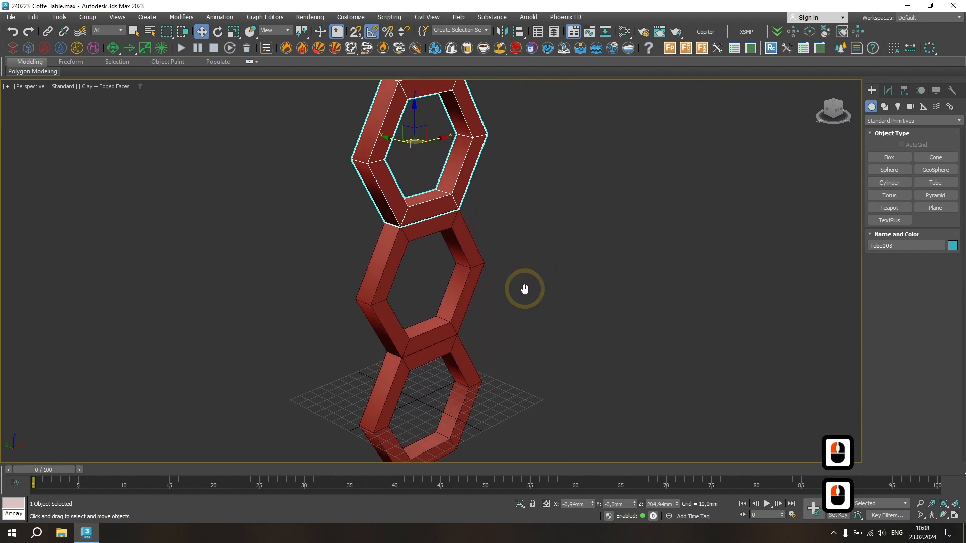
{"action": "middle_click_drag", "start_coordinate": [578, 252], "coordinate": [581, 308], "text": "ctrl+alt"}
{"action": "left_click_drag", "start_coordinate": [581, 427], "coordinate": [433, 107]}
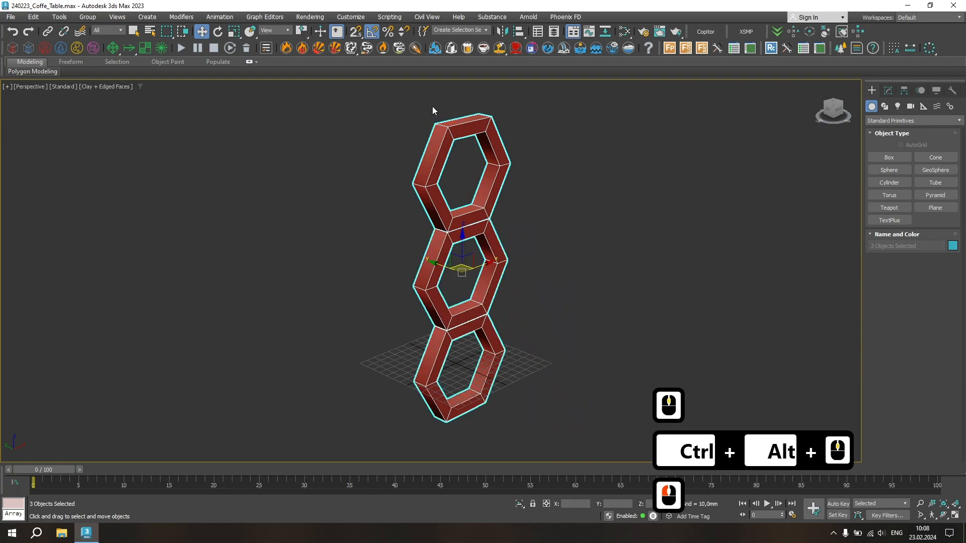
{"action": "left_click", "coordinate": [59, 17]}
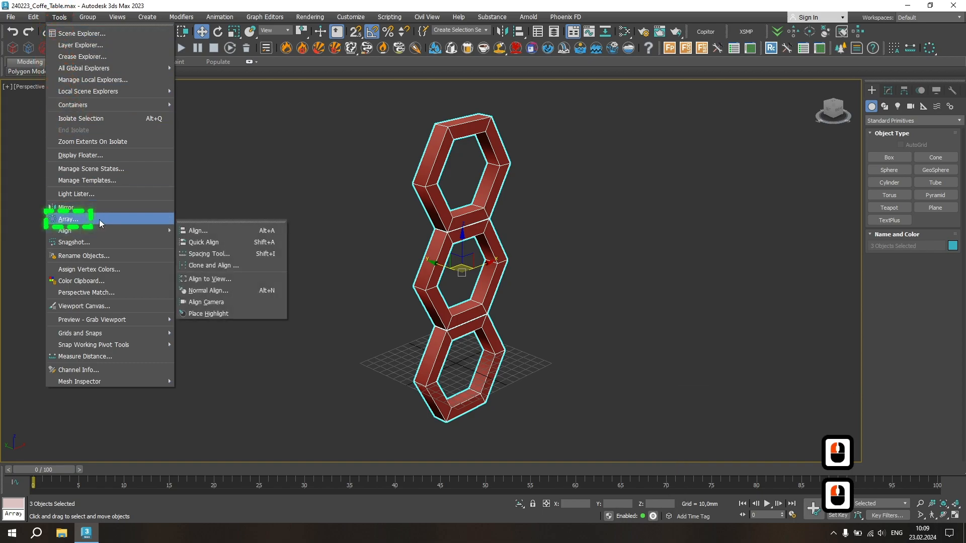
{"action": "left_click", "coordinate": [68, 219]}
{"action": "left_click_drag", "start_coordinate": [465, 180], "coordinate": [682, 158]}
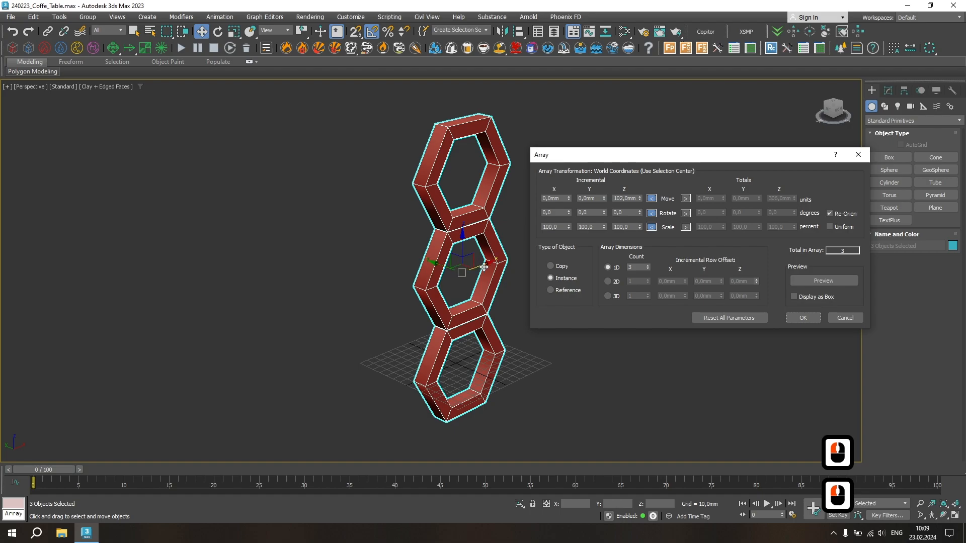
{"action": "double_click", "coordinate": [625, 198]}
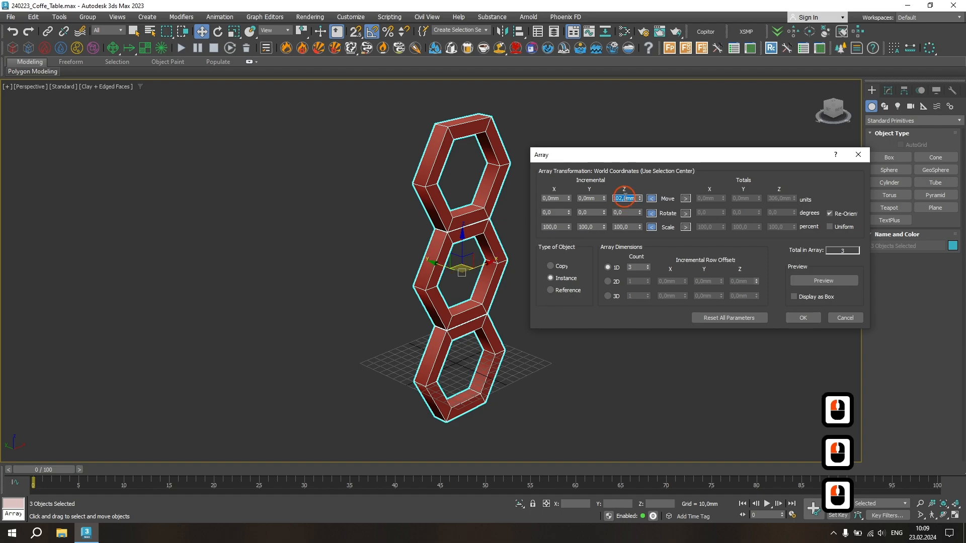
{"action": "type", "text": "0"}
{"action": "key", "text": "Return"}
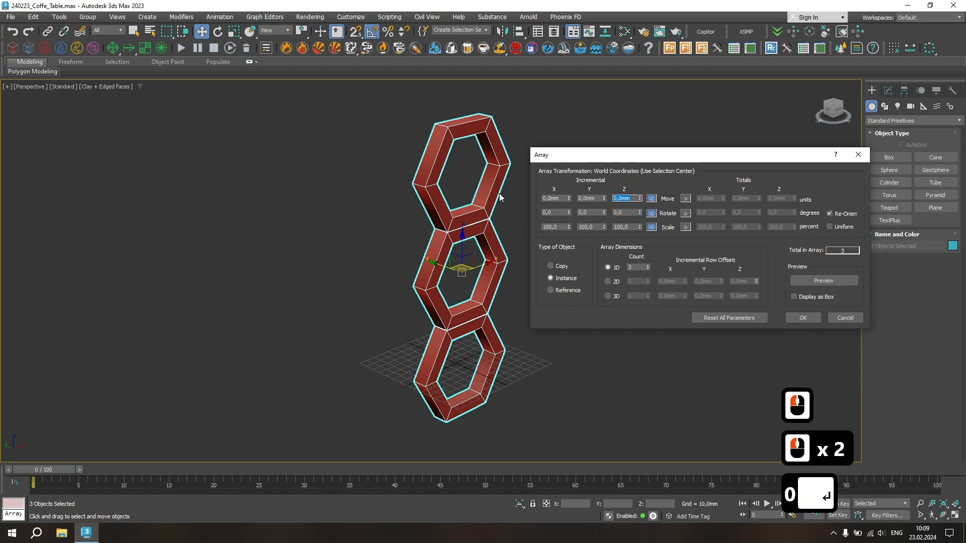
{"action": "double_click", "coordinate": [556, 198]}
{"action": "type", "text": "11"}
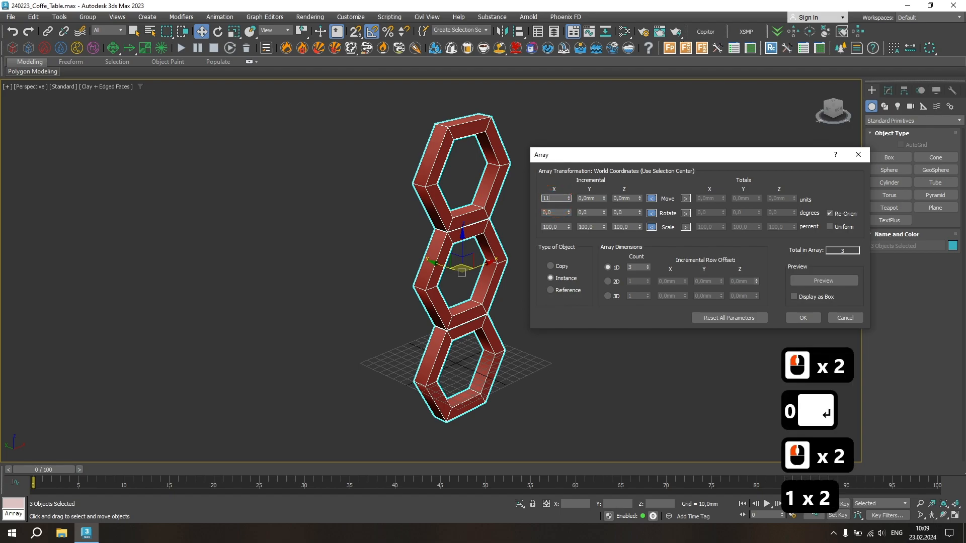
{"action": "type", "text": "8"}
{"action": "key", "text": "Return"}
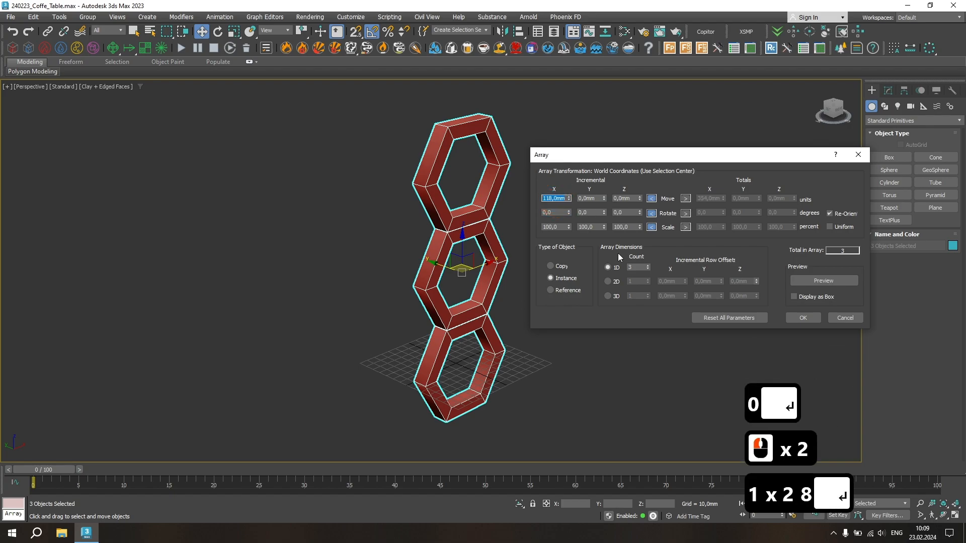
Step: Set the array's 1D count to 20, preview it, create the row of hexagon columns and deselect everything
{"action": "double_click", "coordinate": [636, 267]}
{"action": "type", "text": "20"}
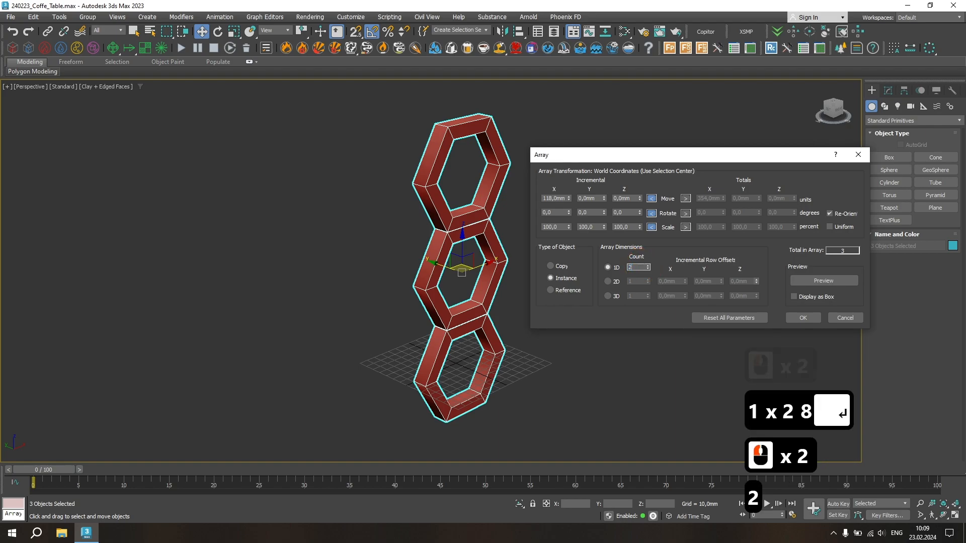
{"action": "key", "text": "Return"}
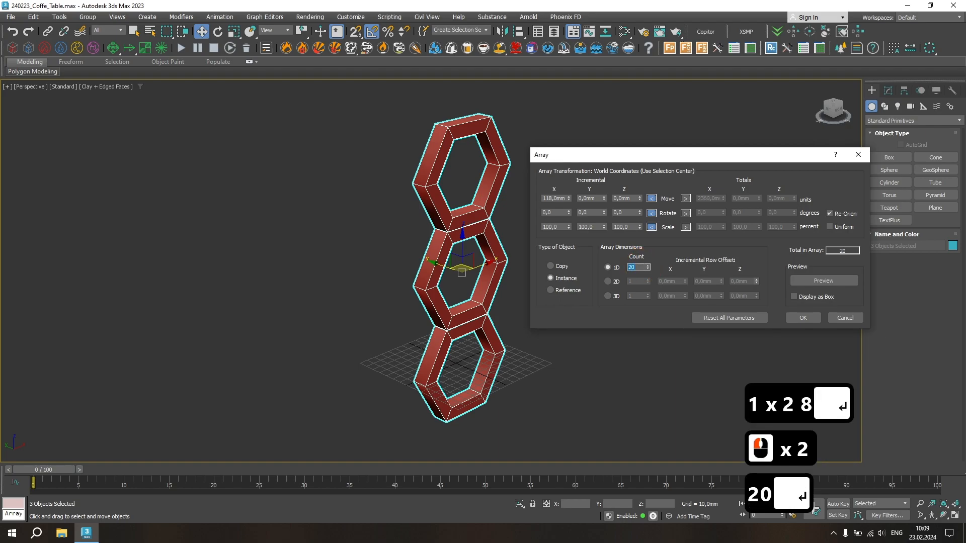
{"action": "left_click", "coordinate": [824, 281]}
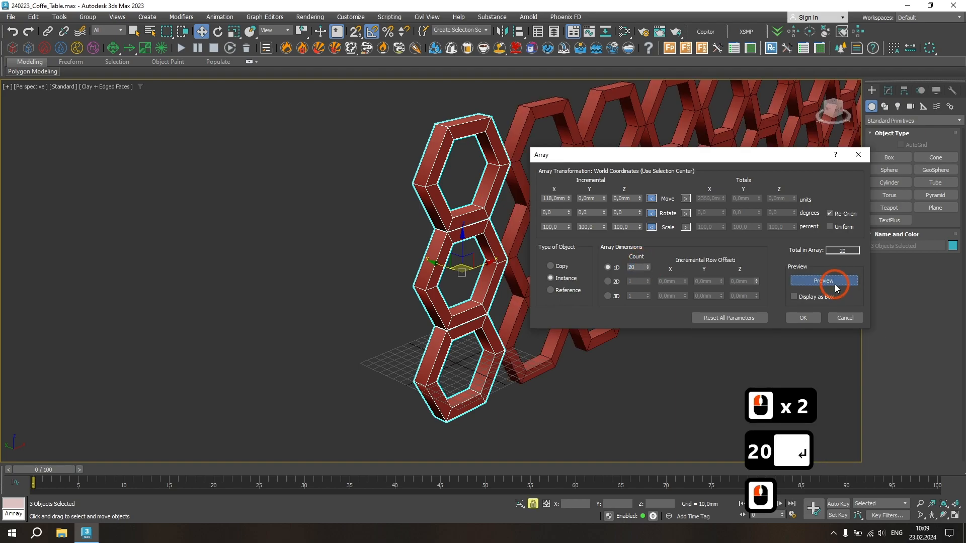
{"action": "left_click", "coordinate": [804, 316]}
{"action": "left_click", "coordinate": [767, 328]}
{"action": "scroll", "coordinate": [700, 263], "scroll_direction": "down", "scroll_amount": 3}
{"action": "scroll", "coordinate": [582, 280], "scroll_direction": "down", "scroll_amount": 2}
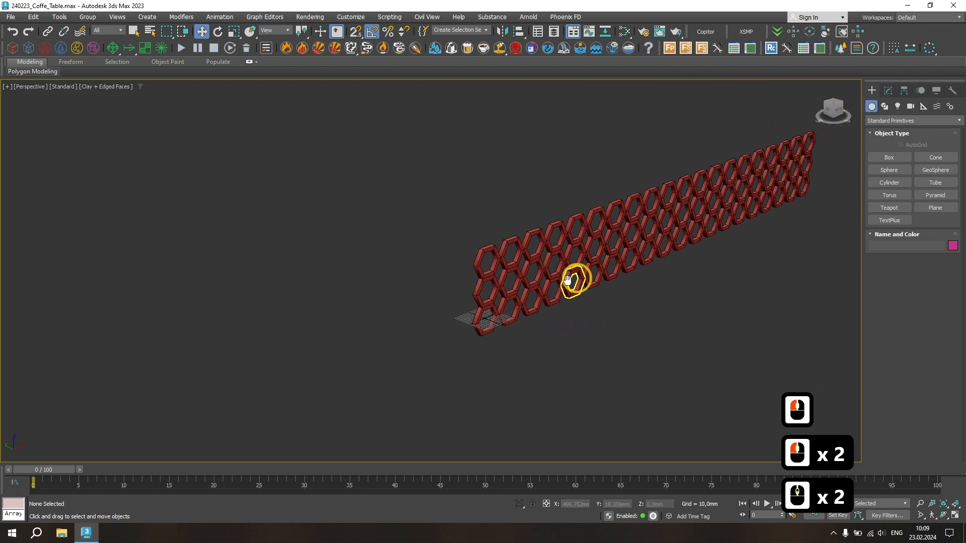
{"action": "middle_click_drag", "start_coordinate": [517, 291], "coordinate": [578, 274], "text": "alt"}
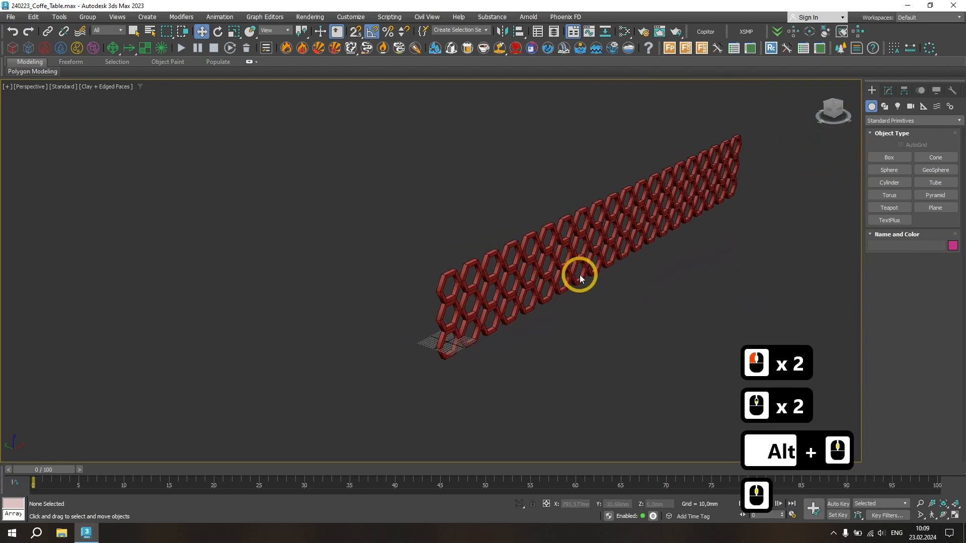
Step: Hide the Perspective grid and convert the top hexagon of the first column to an Editable Poly
{"action": "key", "text": "g"}
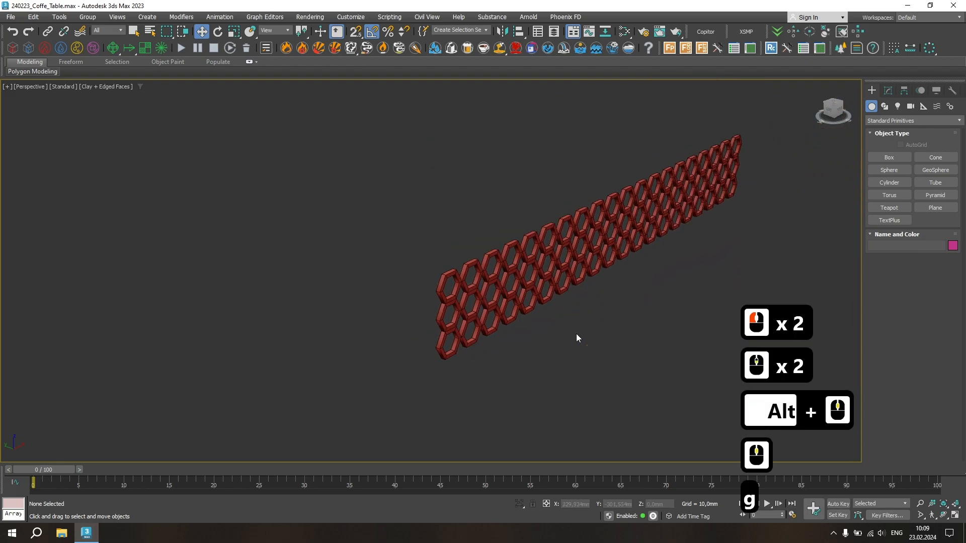
{"action": "left_click", "coordinate": [452, 282]}
{"action": "right_click", "coordinate": [456, 281]}
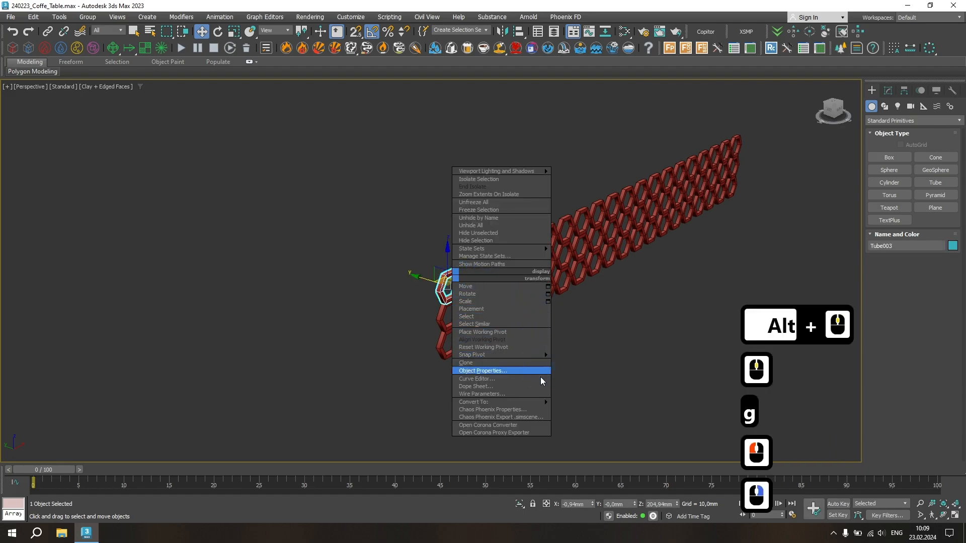
{"action": "mouse_move", "coordinate": [536, 401]}
{"action": "left_click", "coordinate": [596, 409]}
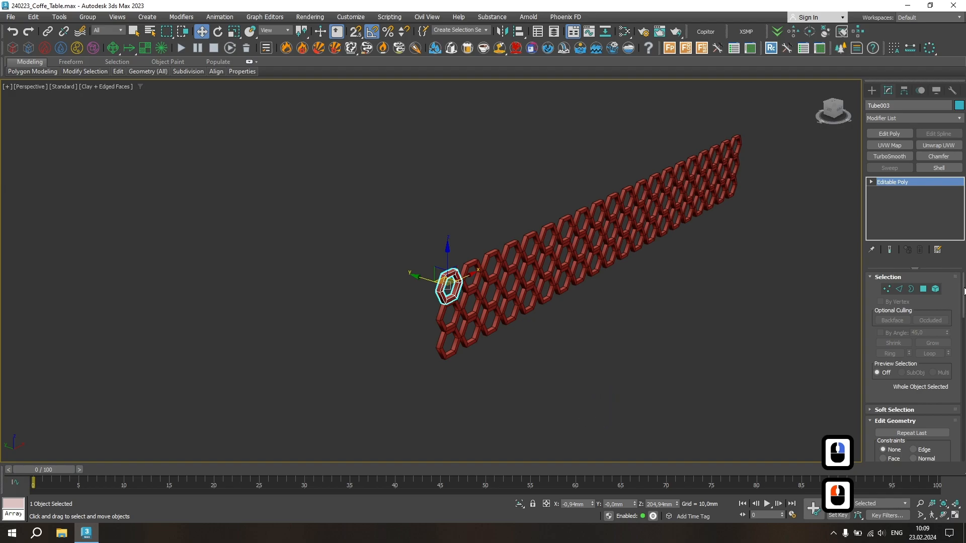
Step: Attach all the other hexagon tubes to the editable hexagon through the attach list, then deselect the lattice
{"action": "left_click_drag", "start_coordinate": [963, 294], "coordinate": [963, 320]}
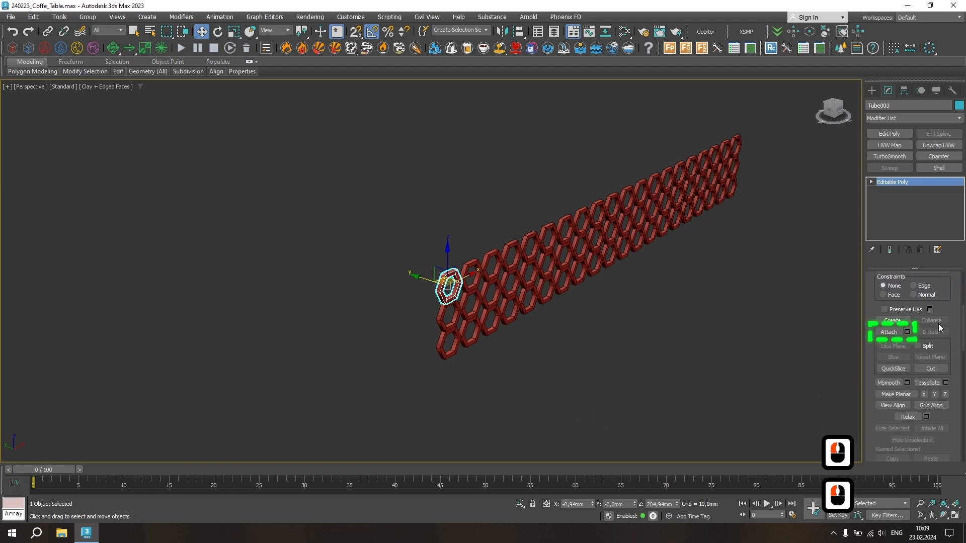
{"action": "left_click", "coordinate": [907, 332]}
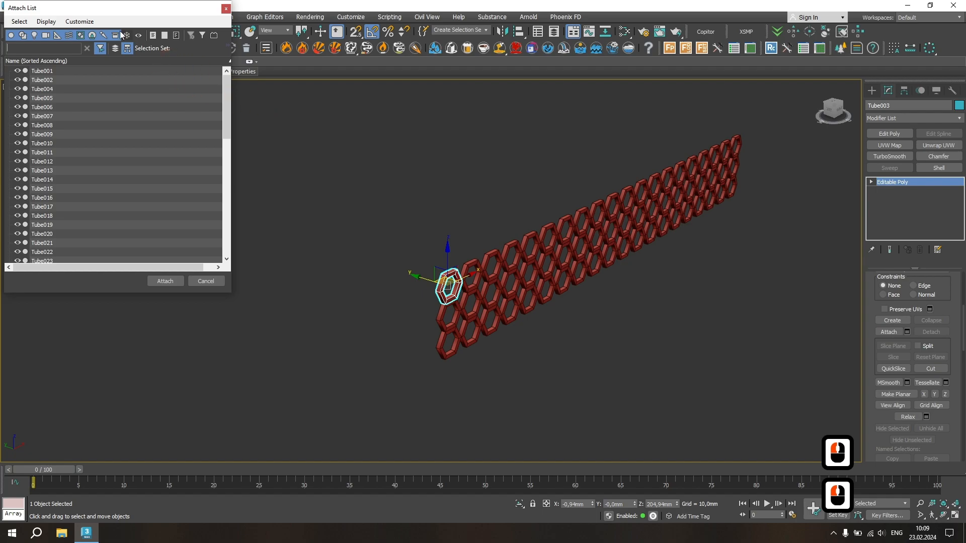
{"action": "left_click_drag", "start_coordinate": [104, 13], "coordinate": [239, 95]}
{"action": "left_click", "coordinate": [253, 212]}
{"action": "left_click", "coordinate": [253, 215]}
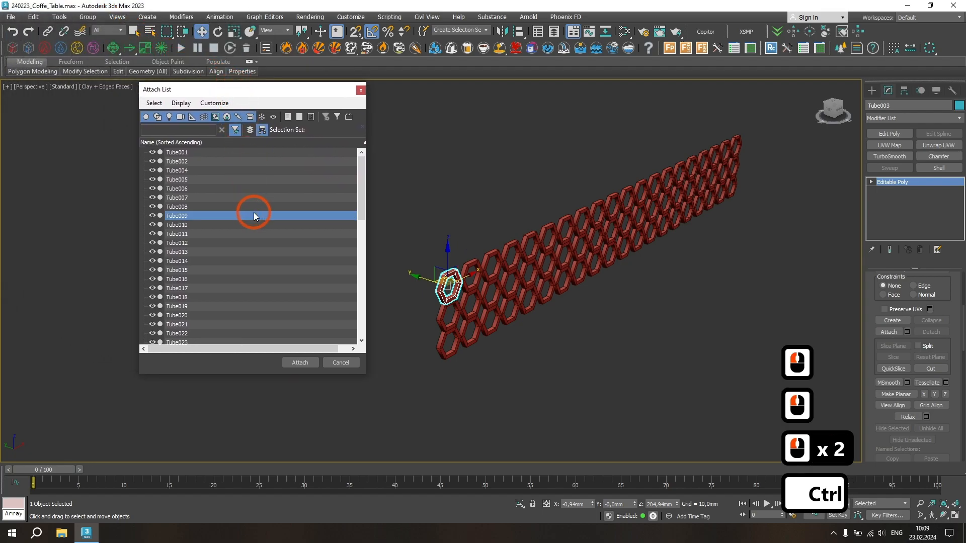
{"action": "key", "text": "ctrl+a"}
{"action": "left_click", "coordinate": [301, 363]}
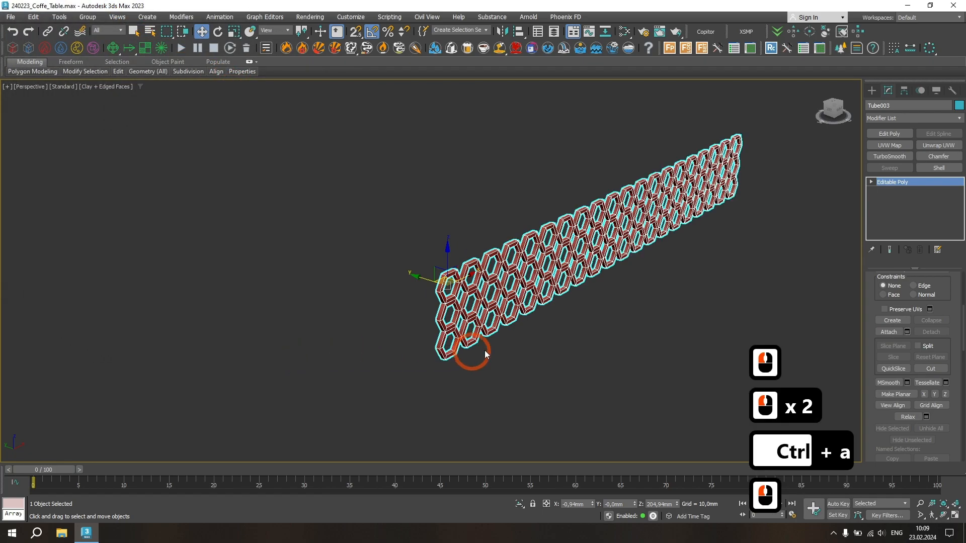
{"action": "middle_click_drag", "start_coordinate": [621, 285], "coordinate": [539, 300]}
{"action": "left_click", "coordinate": [539, 309]}
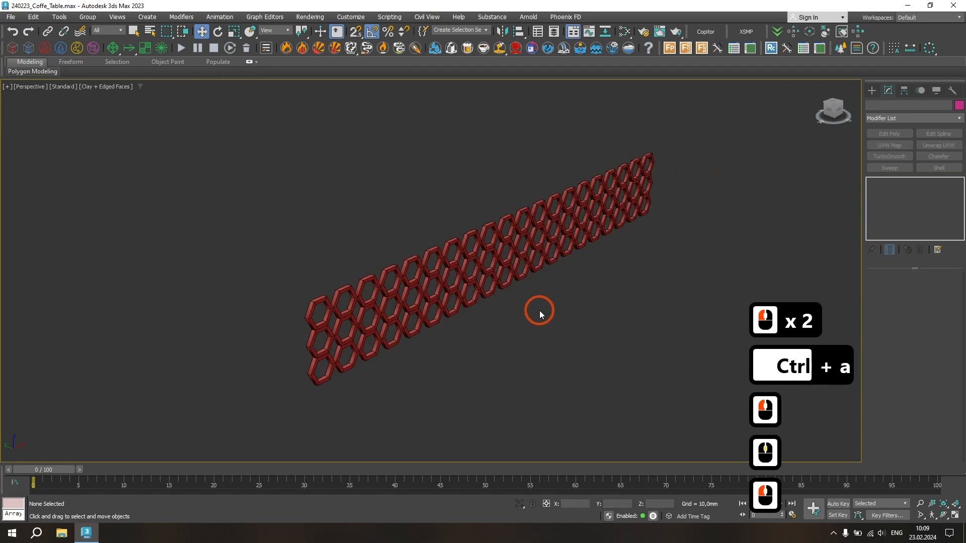
Step: In the maximized Top view with the grid hidden and snapping on, draw a box 16 mm by 2360 mm from corner to corner of the lattice
{"action": "key", "text": "alt+w"}
{"action": "key", "text": "z"}
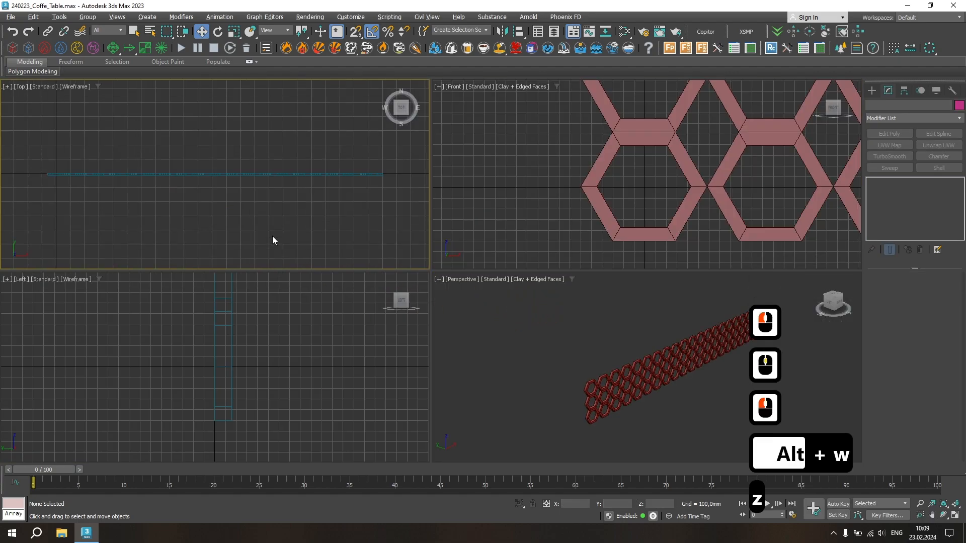
{"action": "key", "text": "alt+w"}
{"action": "key", "text": "g"}
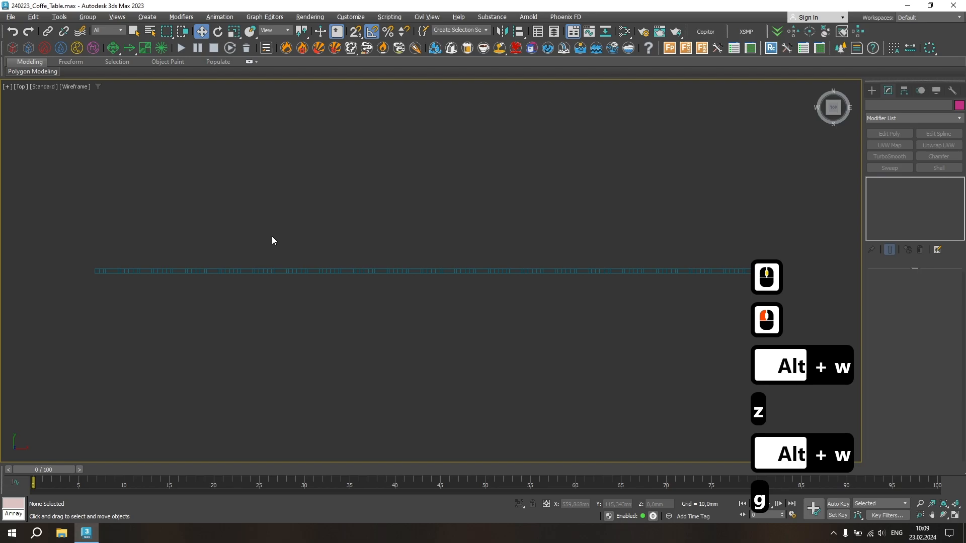
{"action": "left_click", "coordinate": [872, 89]}
{"action": "left_click", "coordinate": [878, 158]}
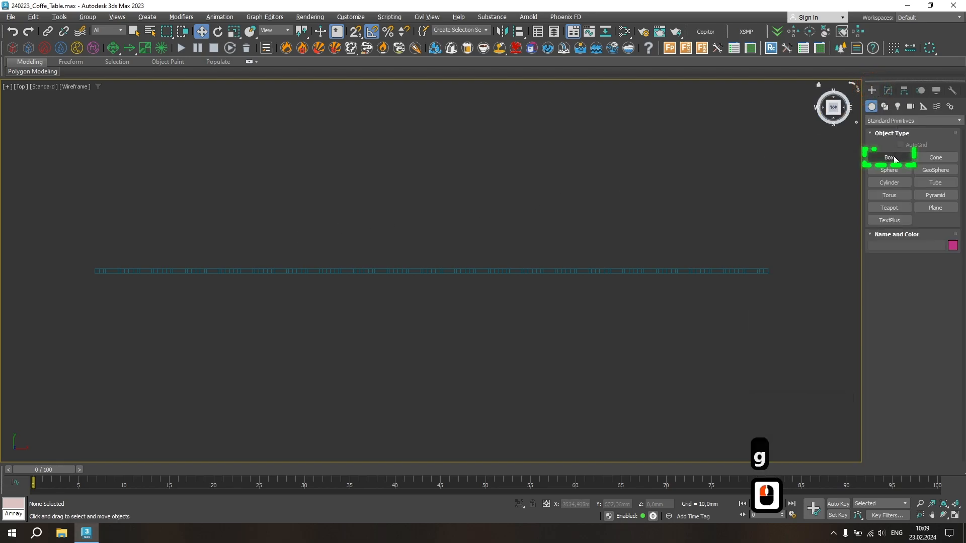
{"action": "scroll", "coordinate": [769, 270], "scroll_direction": "up", "scroll_amount": 8}
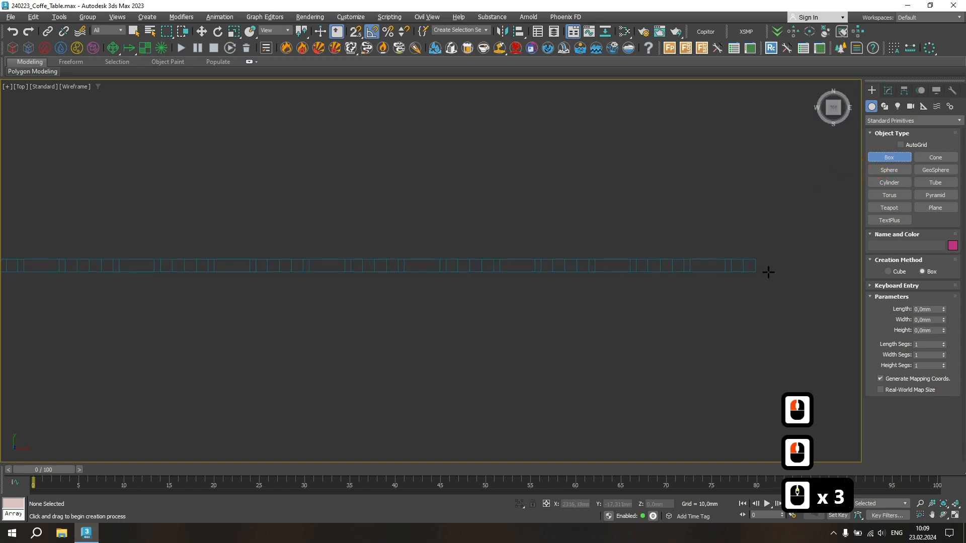
{"action": "key", "text": "s"}
{"action": "left_click_drag", "start_coordinate": [746, 243], "coordinate": [437, 342]}
{"action": "scroll", "coordinate": [694, 289], "scroll_direction": "down", "scroll_amount": 6}
{"action": "scroll", "coordinate": [654, 286], "scroll_direction": "down", "scroll_amount": 2}
{"action": "scroll", "coordinate": [354, 287], "scroll_direction": "up", "scroll_amount": 8}
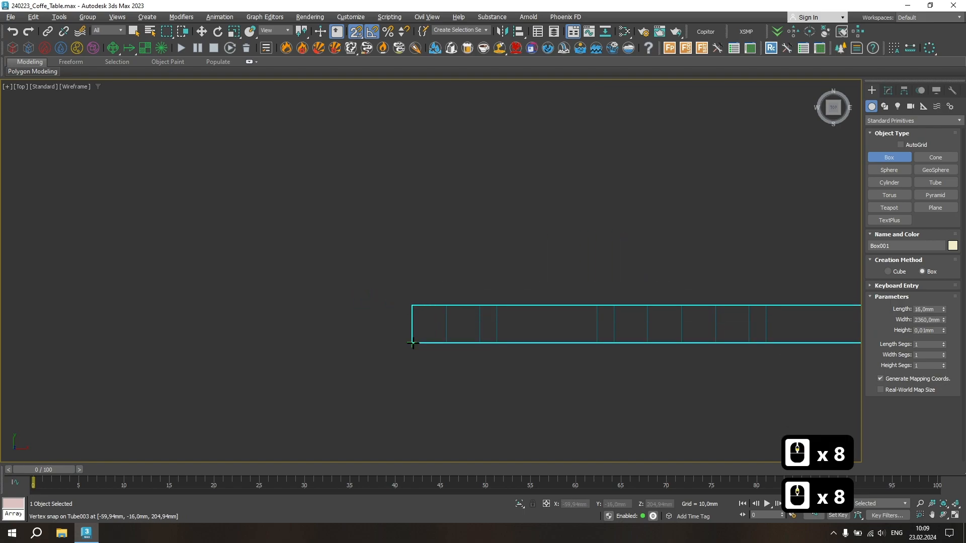
{"action": "left_click", "coordinate": [412, 338]}
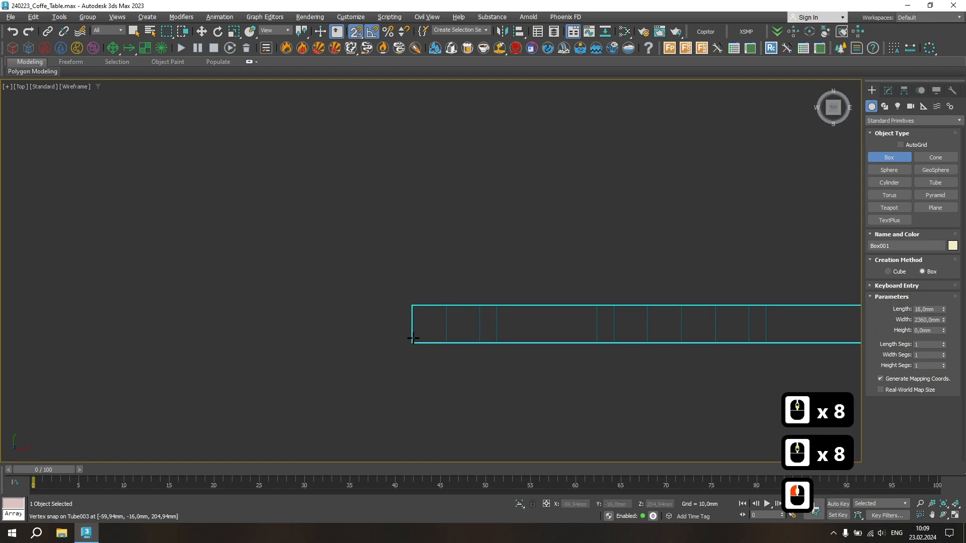
{"action": "left_click", "coordinate": [446, 255]}
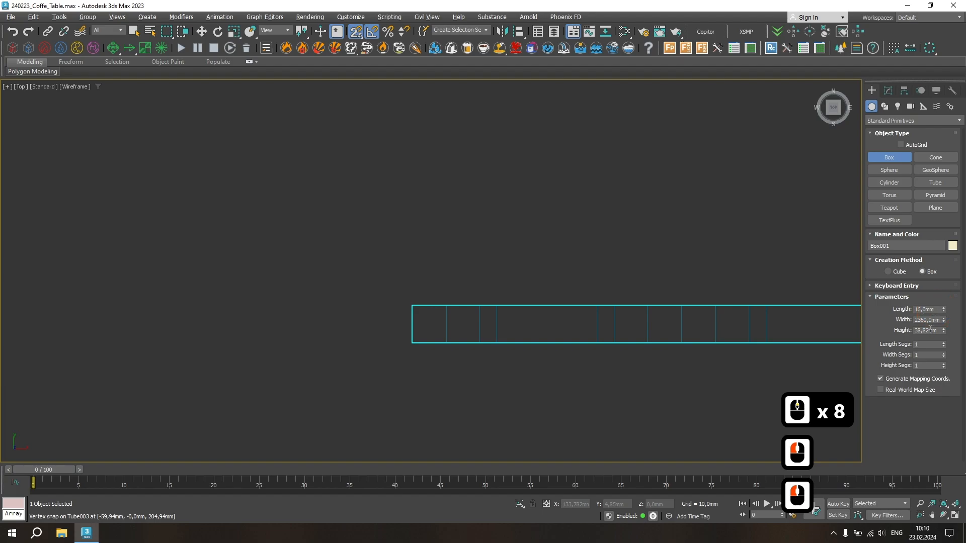
Step: Set the box's height to 16 mm
{"action": "double_click", "coordinate": [931, 330]}
{"action": "type", "text": "16"}
{"action": "key", "text": "Return"}
Step: In the Front view with the grid hidden, move the box vertically and snap it onto the lattice's top edge
{"action": "middle_click_drag", "start_coordinate": [733, 250], "coordinate": [625, 281]}
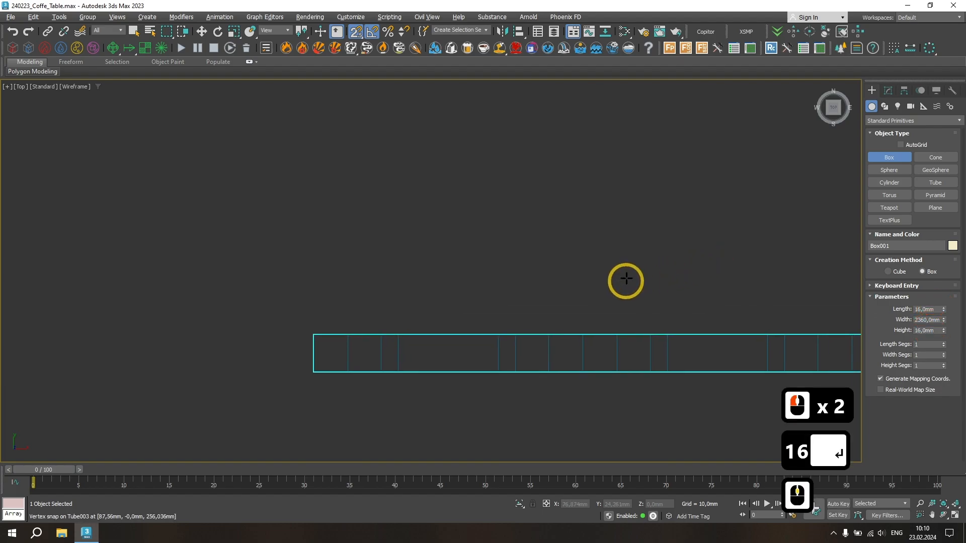
{"action": "key", "text": "alt+w"}
{"action": "key", "text": "alt+w"}
{"action": "scroll", "coordinate": [658, 240], "scroll_direction": "down", "scroll_amount": 3}
{"action": "middle_click_drag", "start_coordinate": [670, 244], "coordinate": [274, 299]}
{"action": "scroll", "coordinate": [541, 276], "scroll_direction": "down", "scroll_amount": 1}
{"action": "middle_click_drag", "start_coordinate": [540, 276], "coordinate": [301, 285]}
{"action": "scroll", "coordinate": [377, 287], "scroll_direction": "down", "scroll_amount": 3}
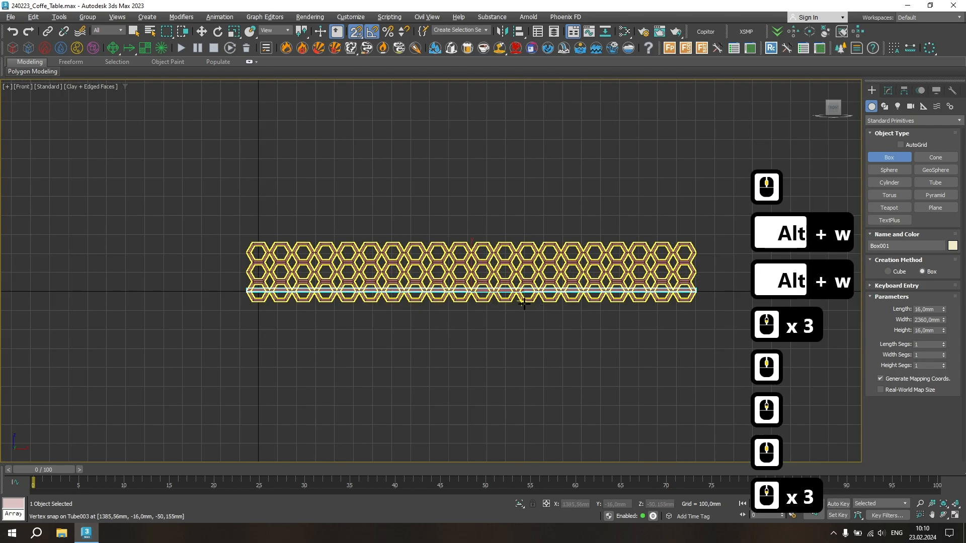
{"action": "key", "text": "w"}
{"action": "key", "text": "g"}
{"action": "scroll", "coordinate": [471, 277], "scroll_direction": "up", "scroll_amount": 1}
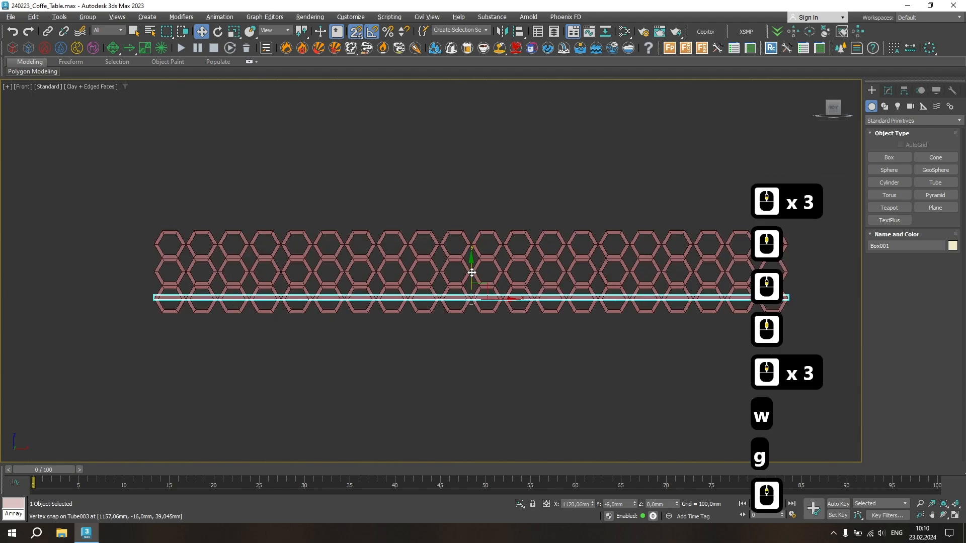
{"action": "left_click_drag", "start_coordinate": [471, 271], "coordinate": [463, 230]}
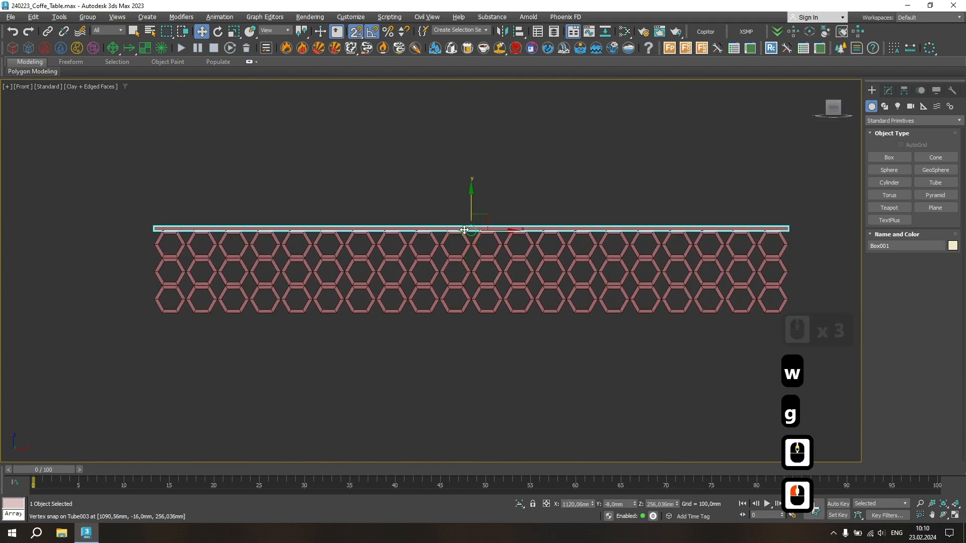
Step: Set the box's width segments to 120
{"action": "left_click", "coordinate": [890, 91]}
{"action": "left_click", "coordinate": [926, 335]}
{"action": "double_click", "coordinate": [926, 335]}
{"action": "type", "text": "120"}
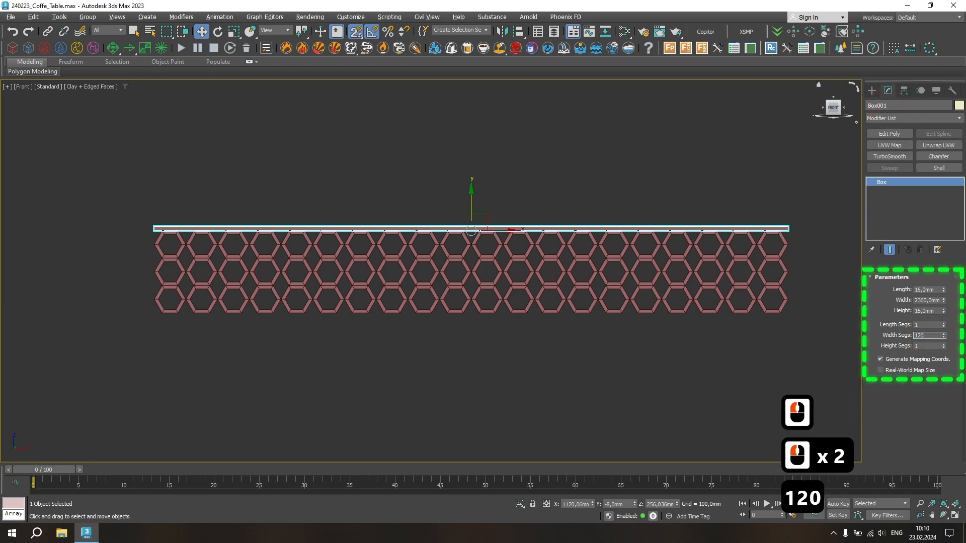
{"action": "key", "text": "Return"}
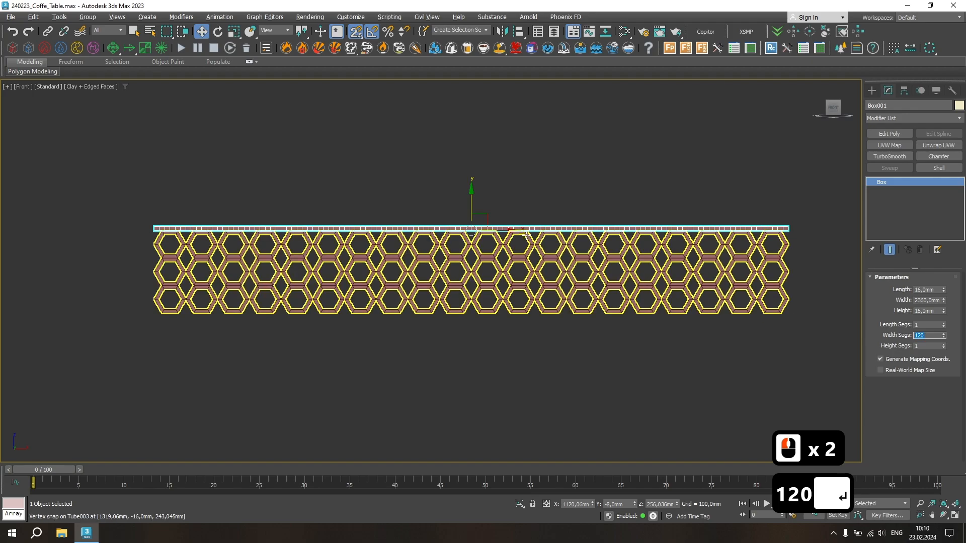
Step: Clone the segmented box down to the lattice's bottom edge as an instance
{"action": "left_click_drag", "start_coordinate": [471, 206], "coordinate": [470, 324], "text": "shift"}
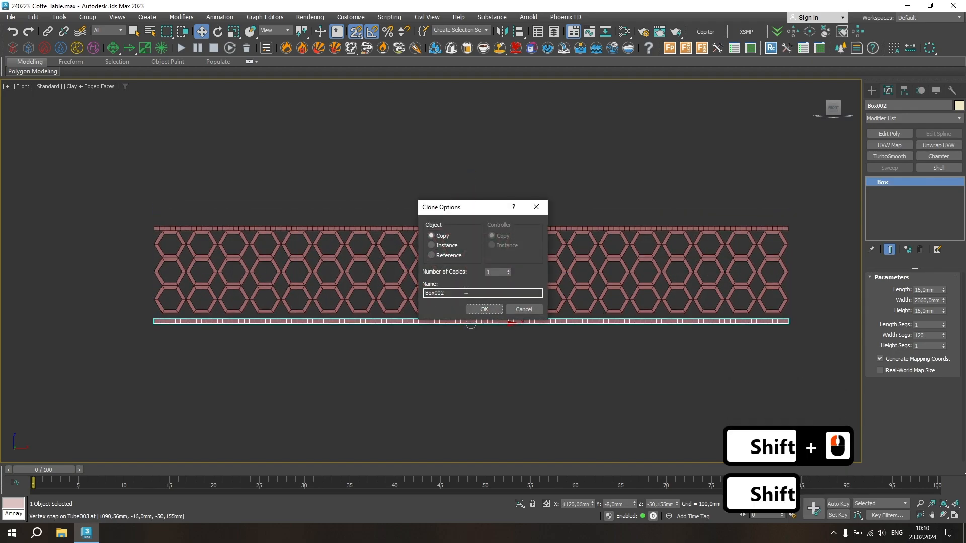
{"action": "left_click", "coordinate": [442, 246]}
{"action": "left_click", "coordinate": [484, 309]}
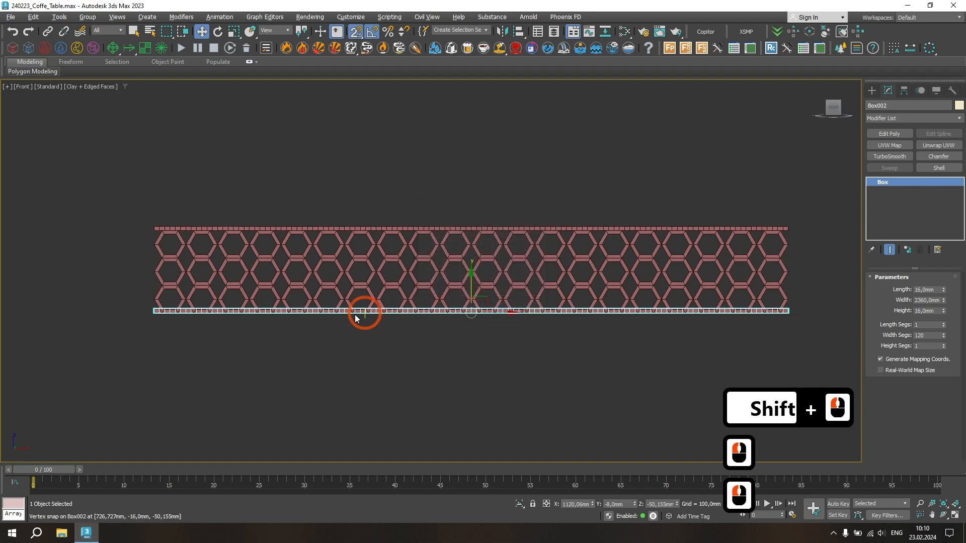
Step: Snap the instanced box down so its top face meets the lattice's bottom edge, then deselect it
{"action": "scroll", "coordinate": [131, 314], "scroll_direction": "up", "scroll_amount": 5}
{"action": "left_click_drag", "start_coordinate": [133, 311], "coordinate": [173, 325]}
{"action": "scroll", "coordinate": [299, 311], "scroll_direction": "down", "scroll_amount": 3}
{"action": "middle_click_drag", "start_coordinate": [437, 275], "coordinate": [259, 295]}
{"action": "scroll", "coordinate": [341, 284], "scroll_direction": "down", "scroll_amount": 1}
{"action": "middle_click_drag", "start_coordinate": [478, 280], "coordinate": [395, 312]}
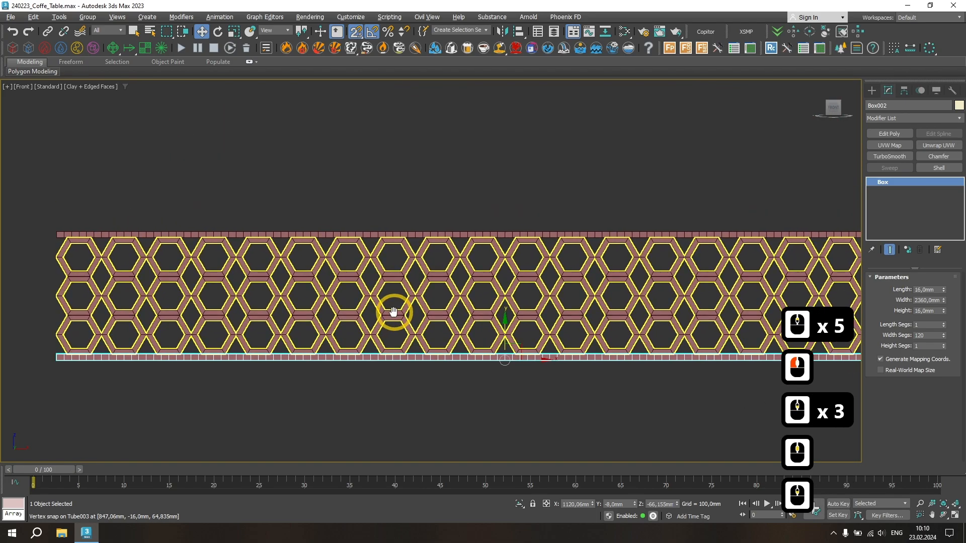
{"action": "scroll", "coordinate": [350, 304], "scroll_direction": "down", "scroll_amount": 1}
{"action": "left_click", "coordinate": [425, 367]}
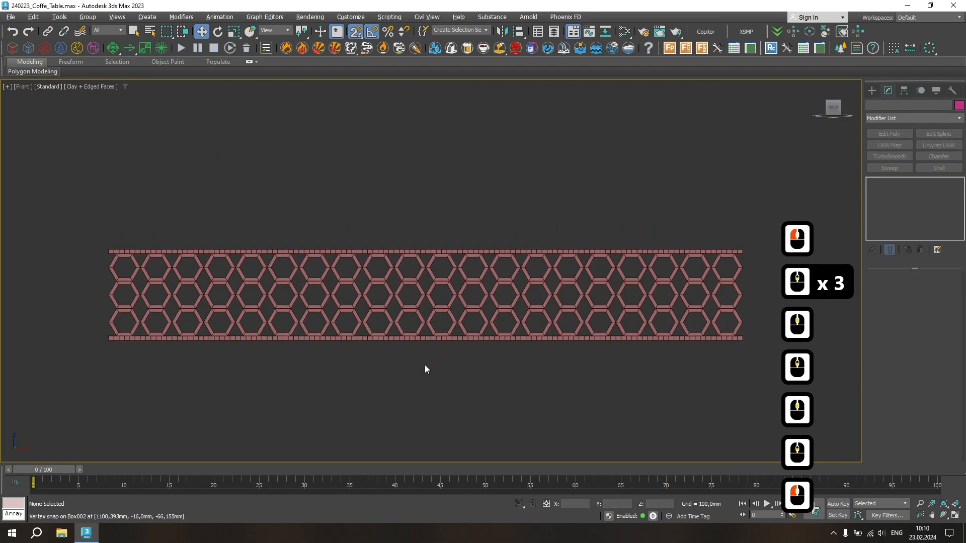
Step: In the Perspective view, attach both edge boxes to the hexagon lattice through the attach list
{"action": "key", "text": "alt+w"}
{"action": "key", "text": "alt+w"}
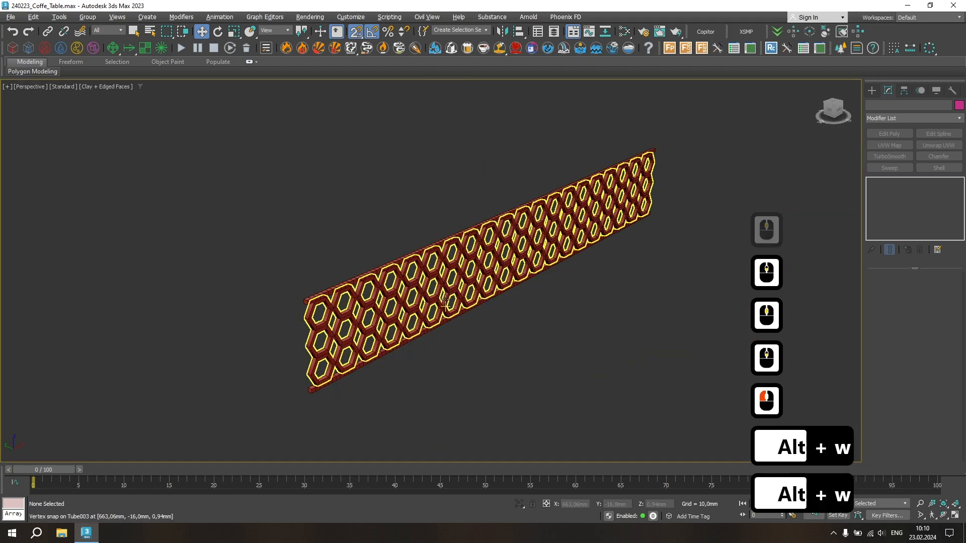
{"action": "left_click", "coordinate": [448, 263]}
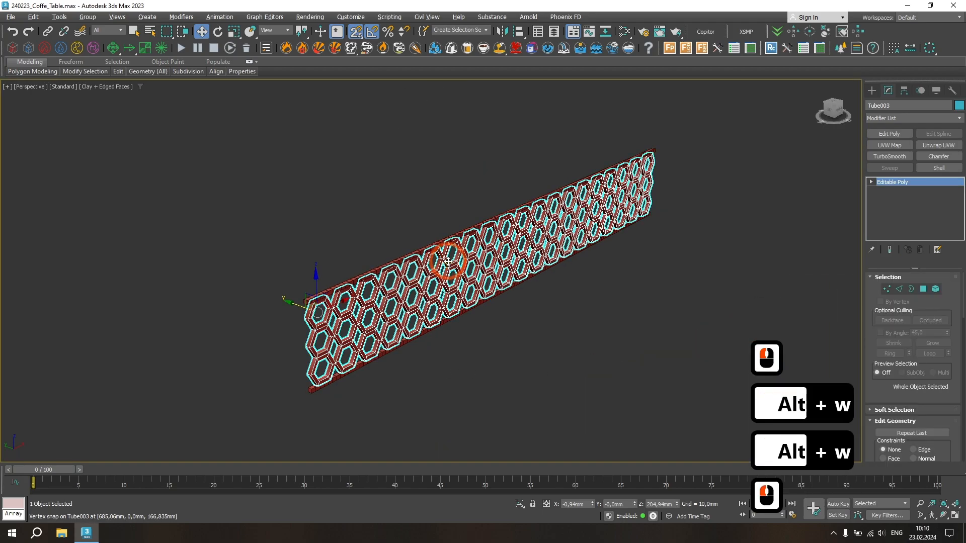
{"action": "left_click_drag", "start_coordinate": [962, 284], "coordinate": [962, 316]}
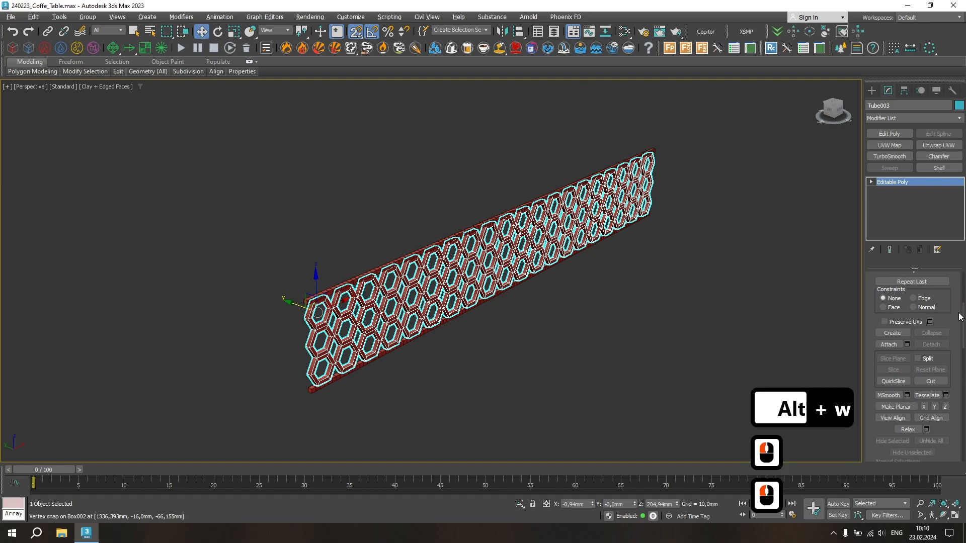
{"action": "left_click", "coordinate": [907, 345]}
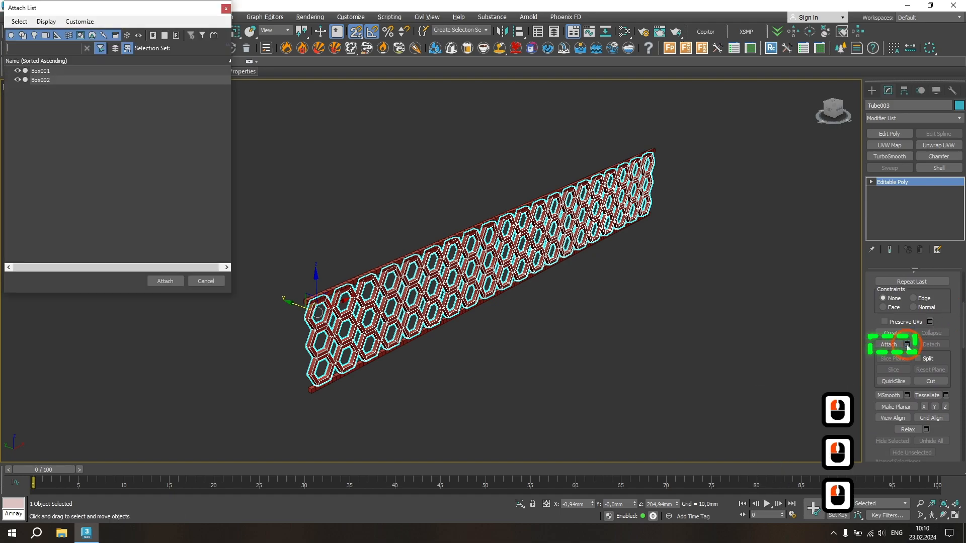
{"action": "left_click_drag", "start_coordinate": [78, 8], "coordinate": [120, 65]}
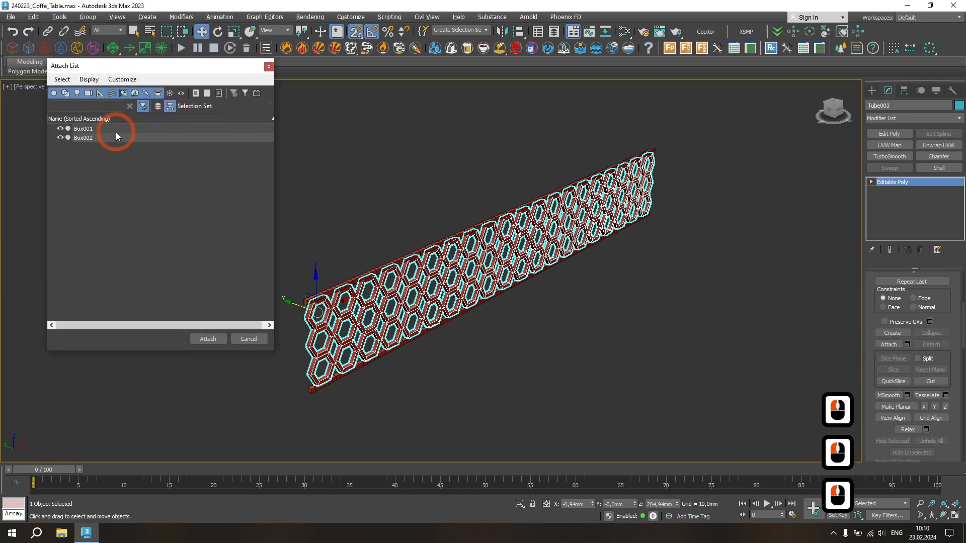
{"action": "left_click", "coordinate": [116, 137]}
{"action": "key", "text": "ctrl+a"}
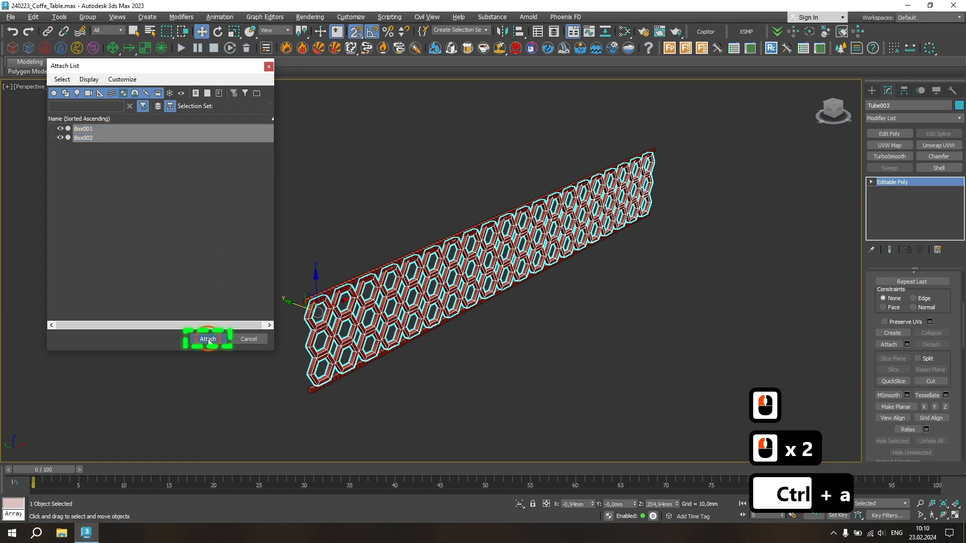
{"action": "left_click", "coordinate": [208, 339]}
{"action": "left_click_drag", "start_coordinate": [963, 320], "coordinate": [962, 276]}
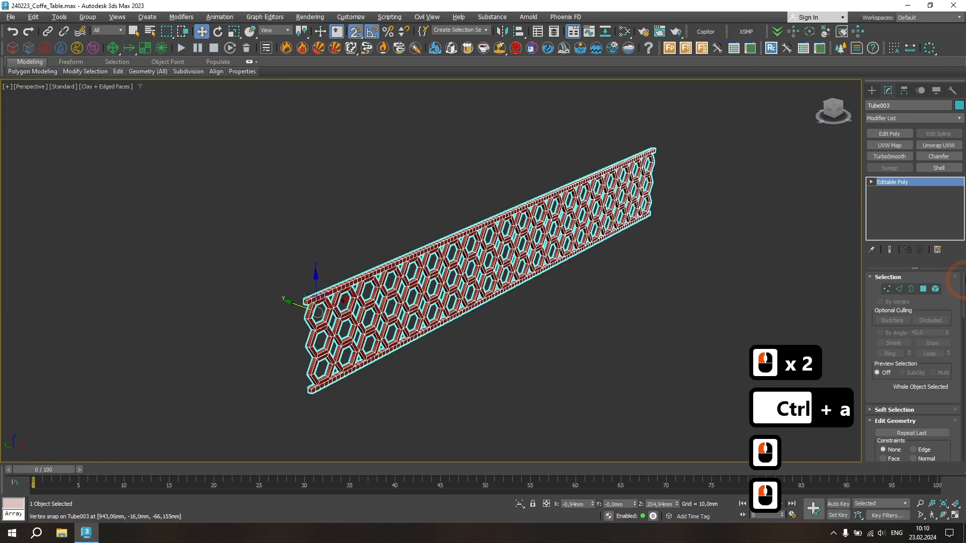
Step: Turn on Affect Pivot Only and center the combined lattice's pivot to the object
{"action": "left_click", "coordinate": [904, 91]}
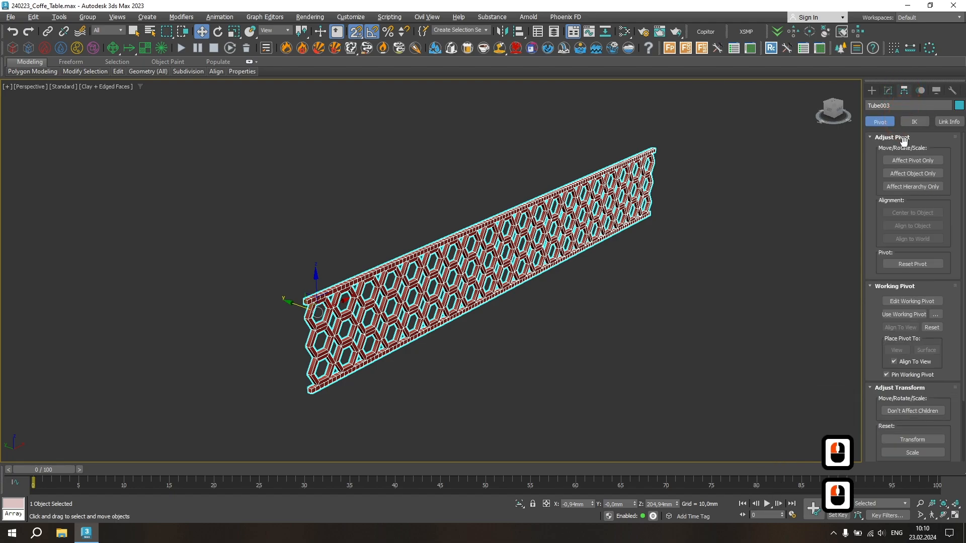
{"action": "left_click", "coordinate": [908, 161]}
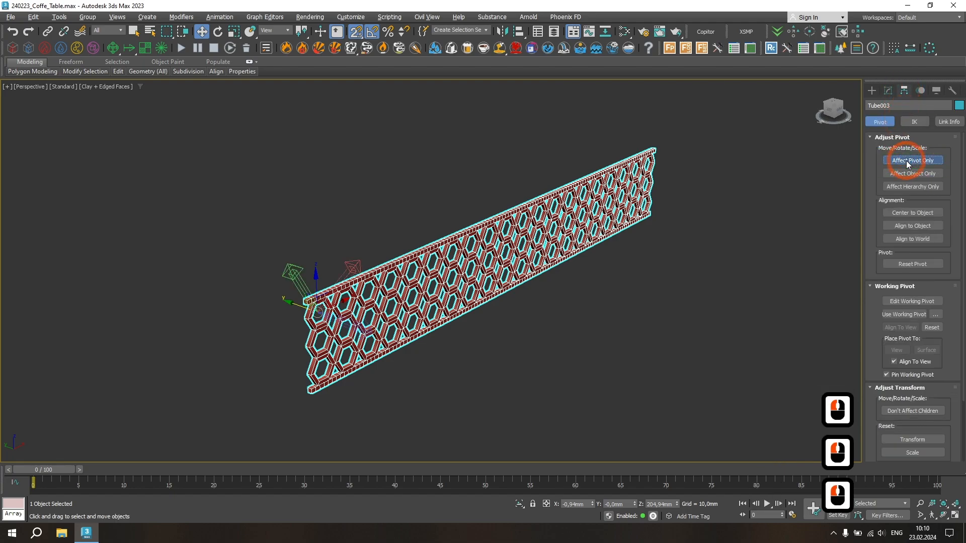
{"action": "left_click", "coordinate": [917, 212]}
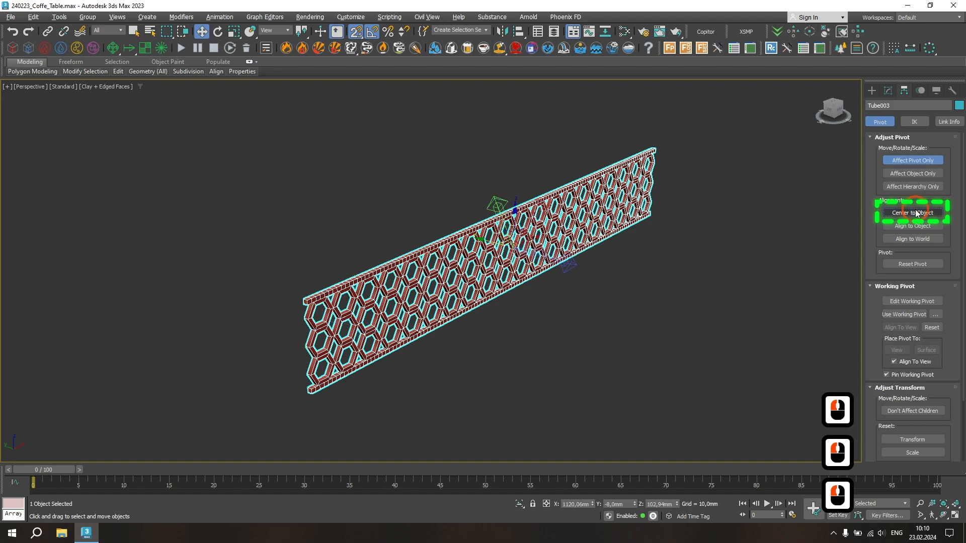
Step: Turn off Affect Pivot Only and reset the lattice panel's transform with Reset XForm
{"action": "left_click", "coordinate": [914, 161]}
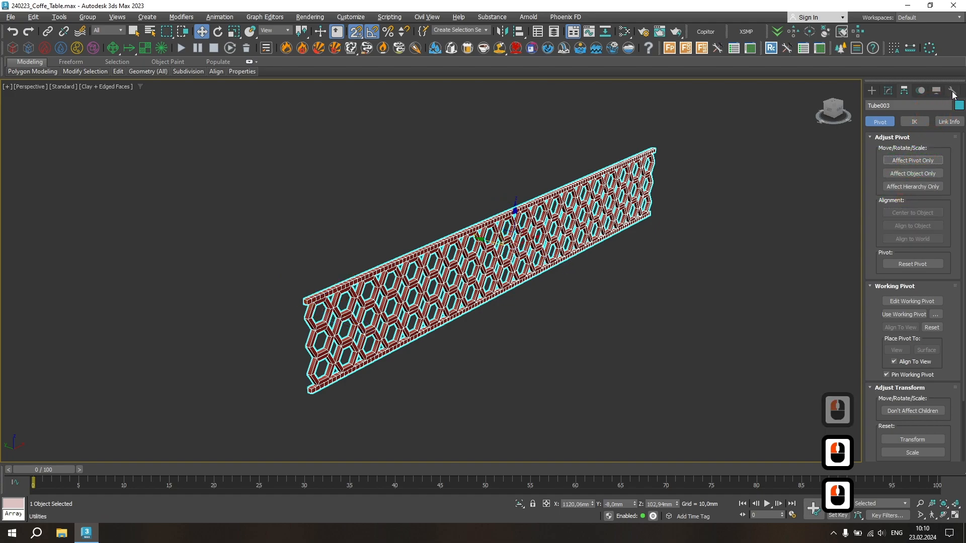
{"action": "left_click", "coordinate": [952, 91]}
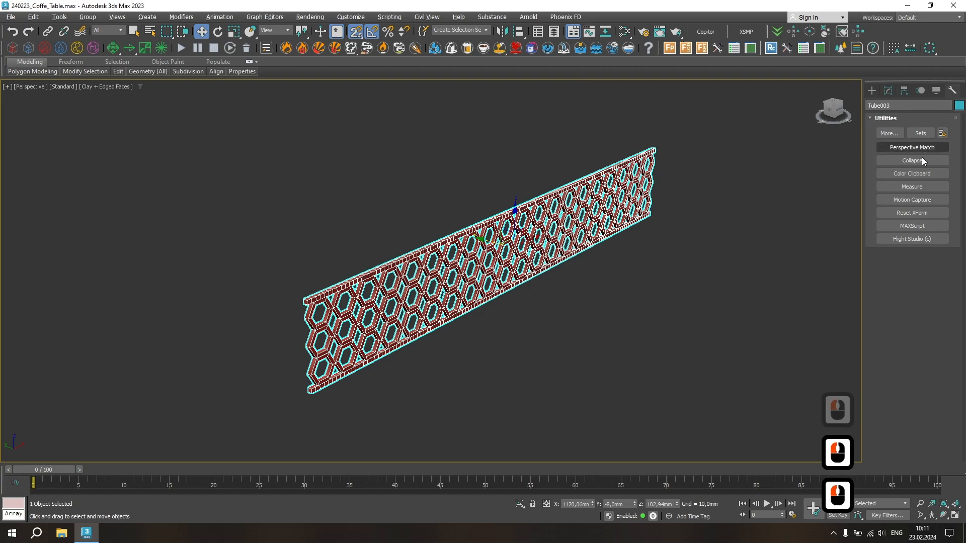
{"action": "left_click", "coordinate": [912, 213]}
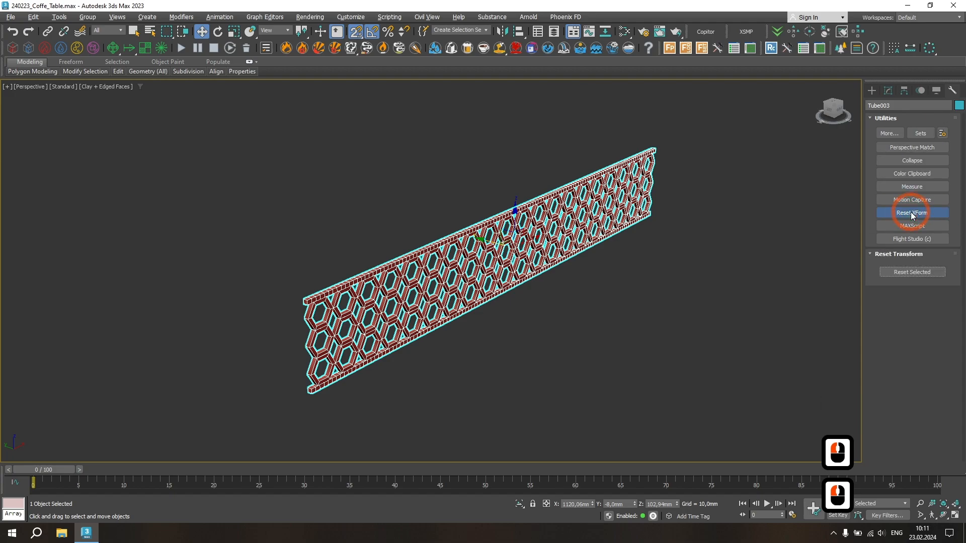
{"action": "left_click", "coordinate": [901, 274]}
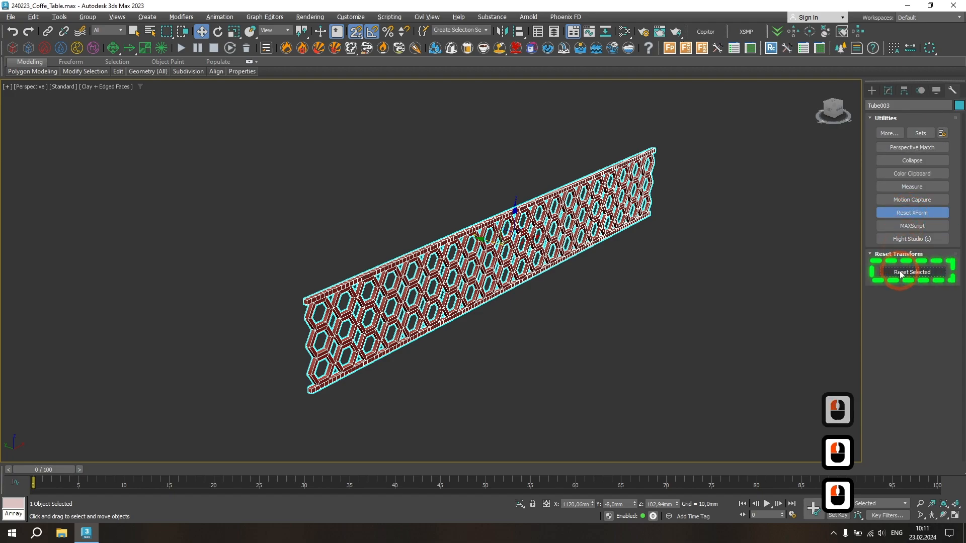
Step: Convert the lattice panel to an Editable Poly
{"action": "right_click", "coordinate": [522, 212]}
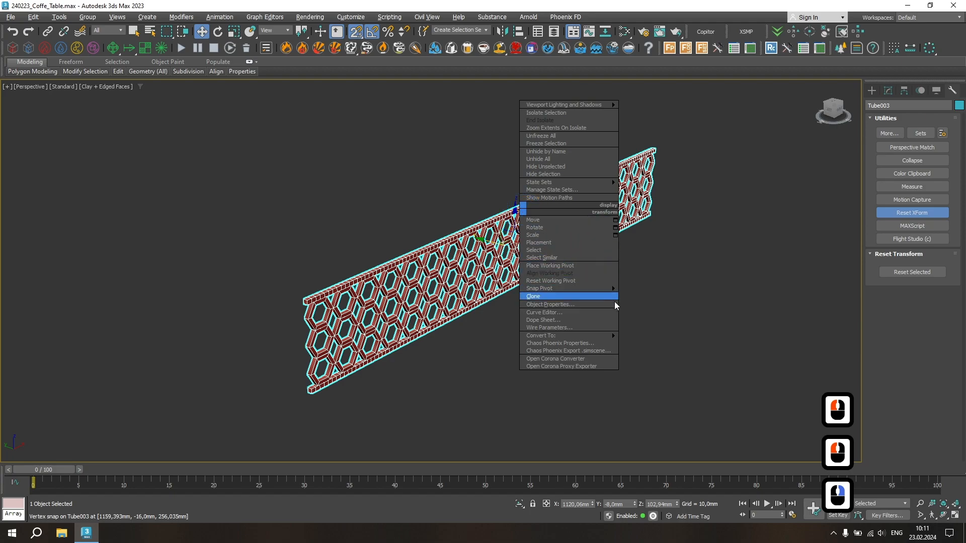
{"action": "mouse_move", "coordinate": [610, 338]}
{"action": "left_click", "coordinate": [640, 342]}
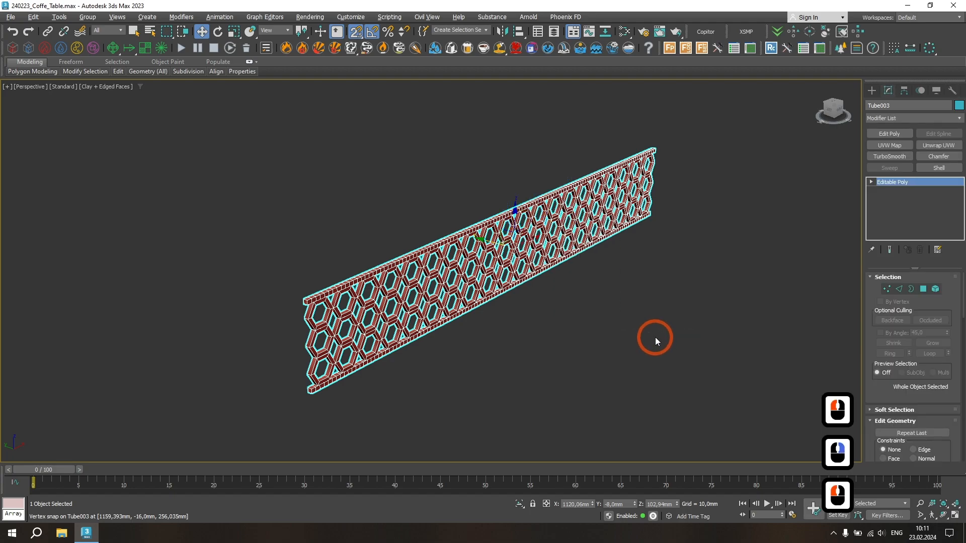
Step: Add a Bend modifier to the lattice panel and set its angle to 360
{"action": "middle_click_drag", "start_coordinate": [622, 265], "coordinate": [582, 274], "text": "alt"}
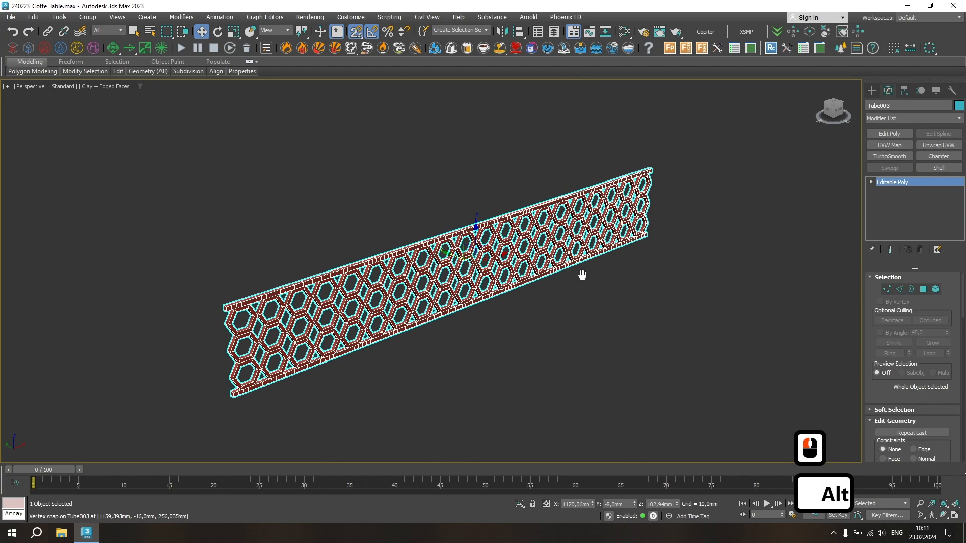
{"action": "left_click", "coordinate": [960, 118]}
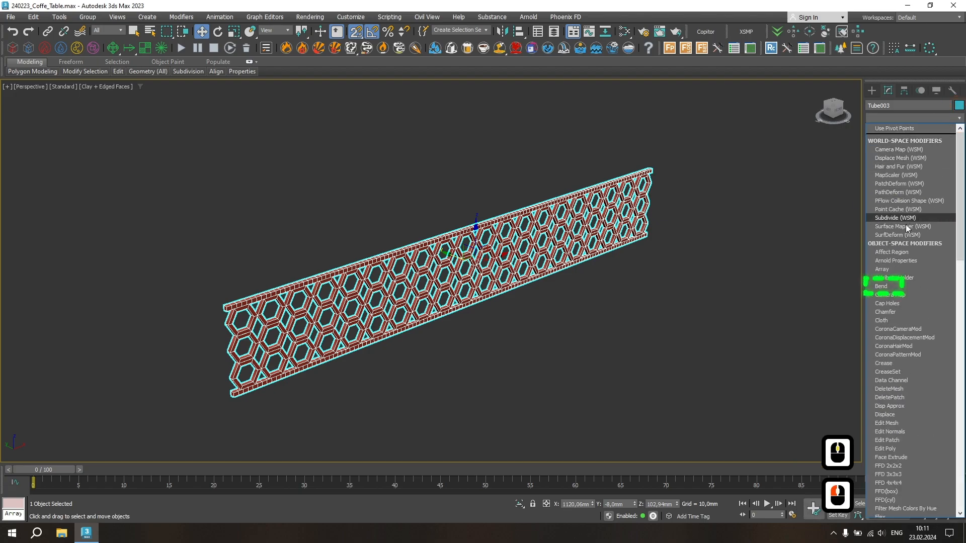
{"action": "left_click", "coordinate": [895, 287]}
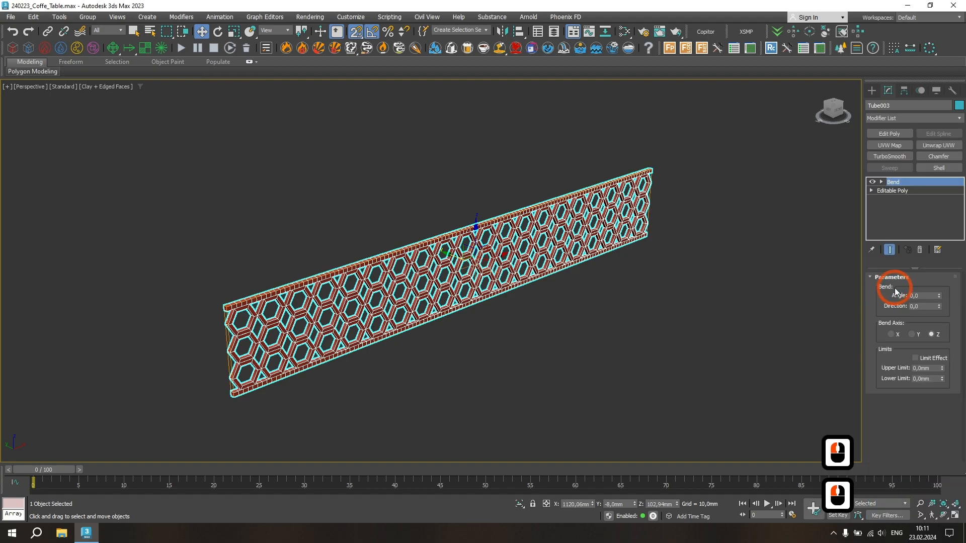
{"action": "double_click", "coordinate": [922, 295]}
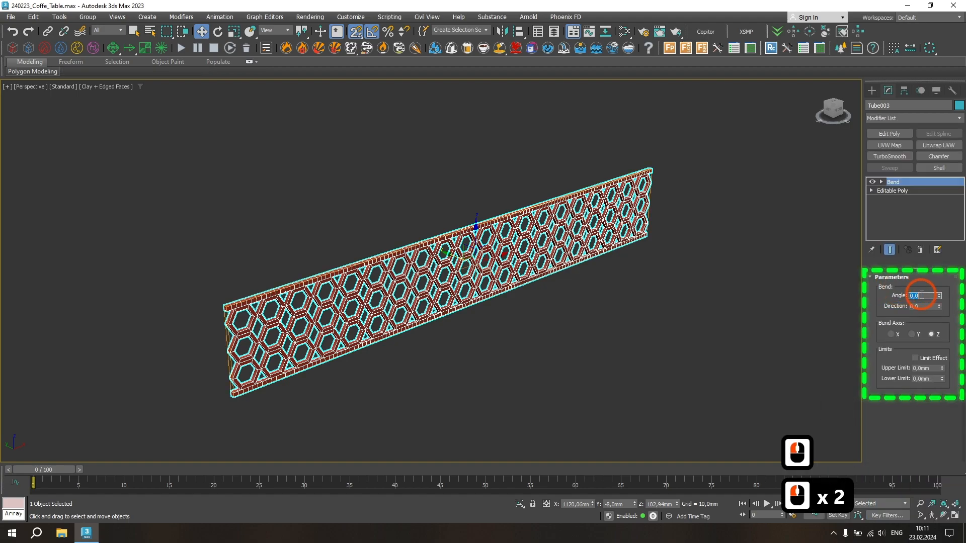
{"action": "type", "text": "36"}
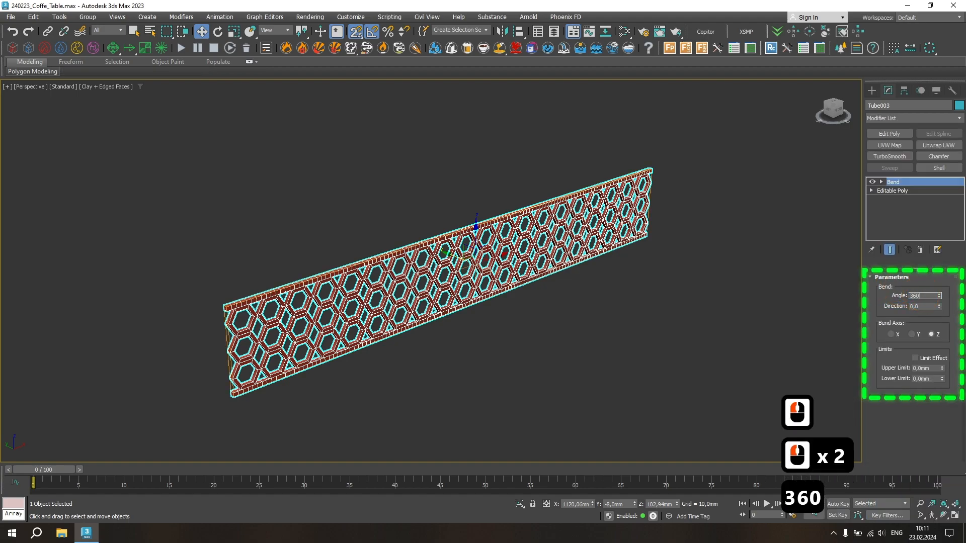
{"action": "type", "text": "0"}
{"action": "key", "text": "Return"}
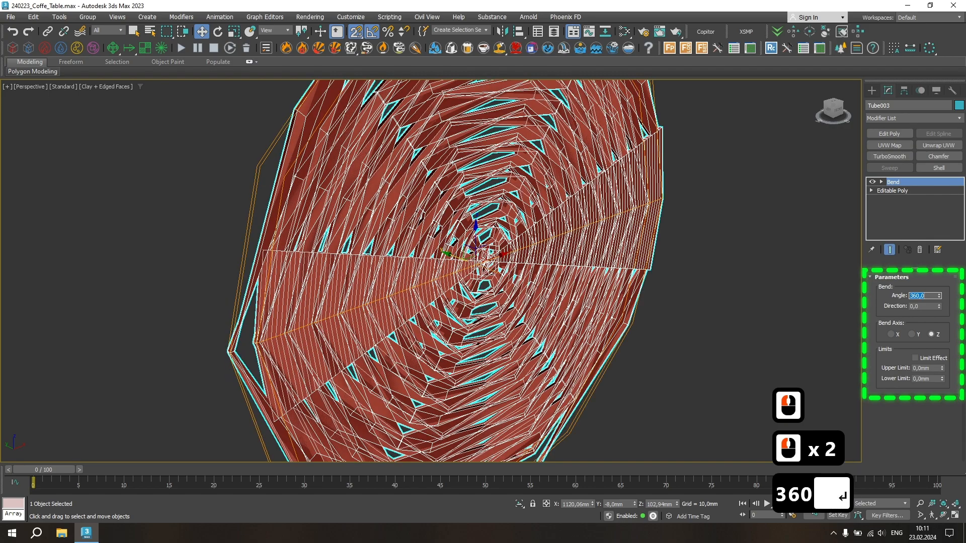
Step: Set the bend axis to X and the direction to 90 to form an upright ring, and deselect it
{"action": "left_click", "coordinate": [893, 334]}
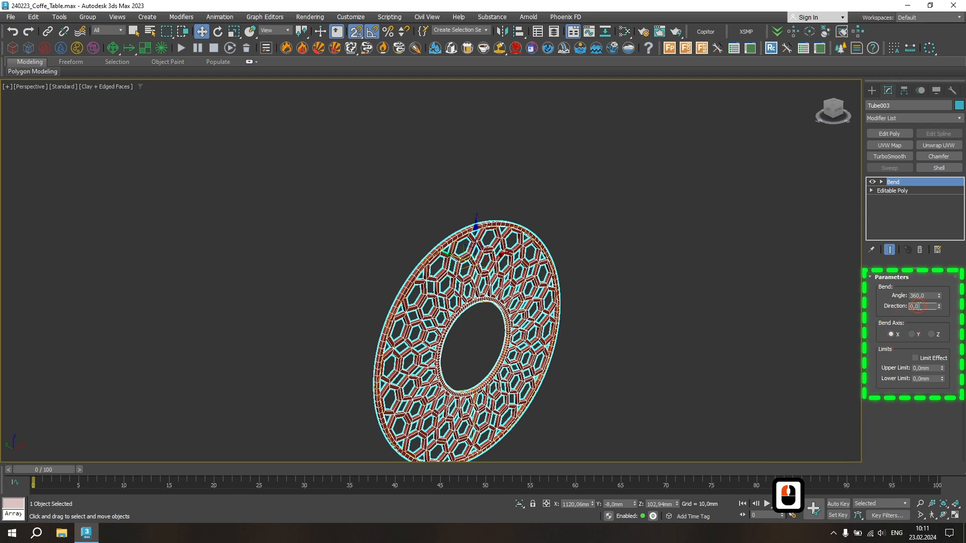
{"action": "double_click", "coordinate": [919, 306]}
{"action": "type", "text": "90"}
{"action": "key", "text": "Return"}
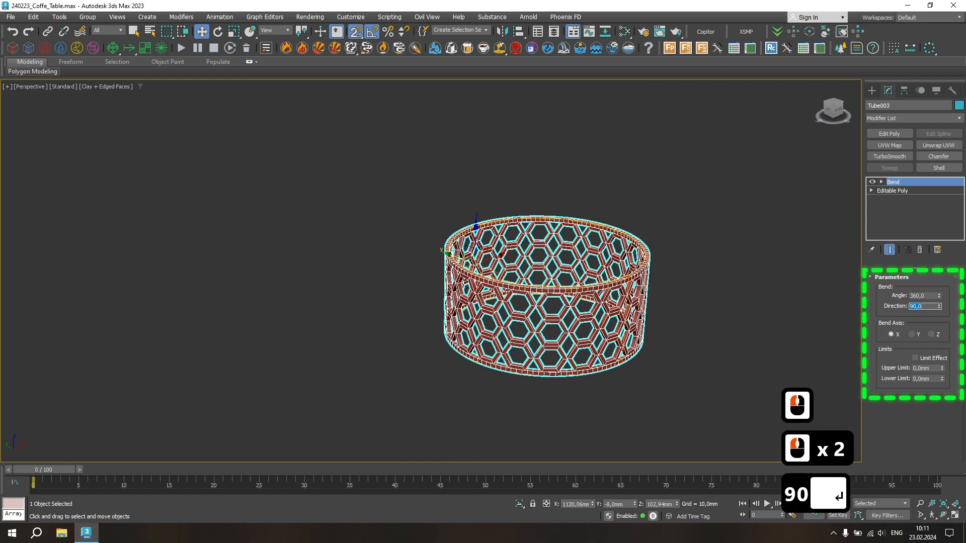
{"action": "middle_click_drag", "start_coordinate": [651, 323], "coordinate": [551, 305]}
{"action": "left_click", "coordinate": [594, 278]}
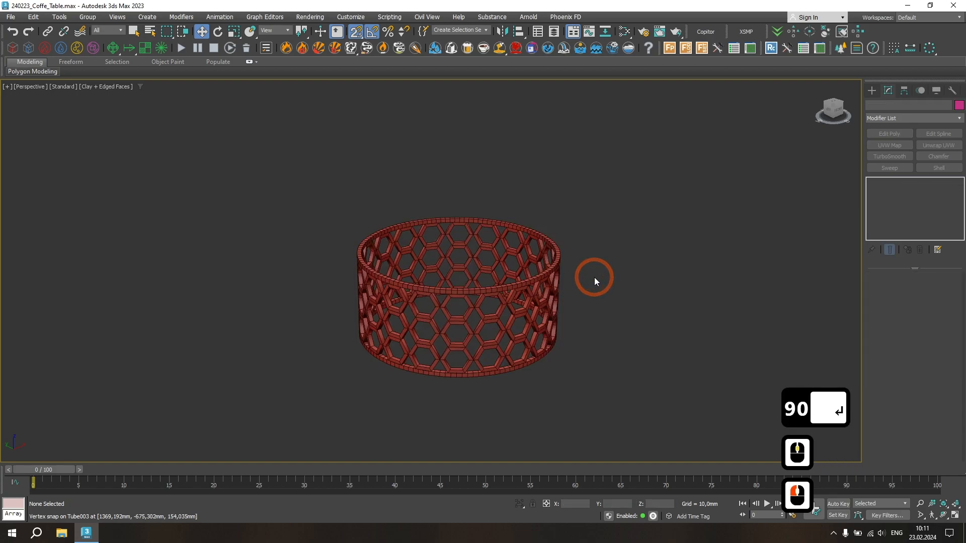
Step: In the Top view, create a cylinder over the ring with Real-World Map Size on, about 430 mm in radius and 80 mm high
{"action": "key", "text": "alt+w"}
{"action": "key", "text": "z"}
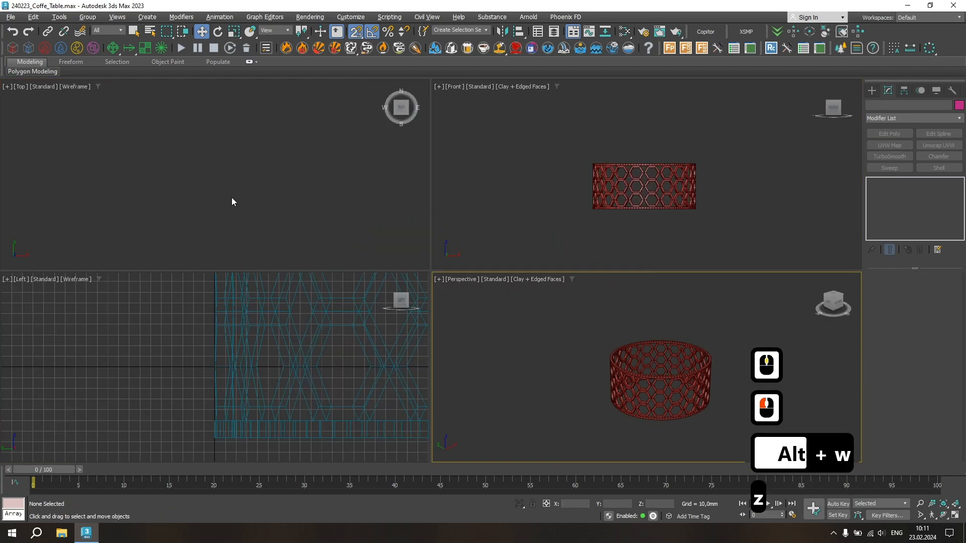
{"action": "key", "text": "alt+w"}
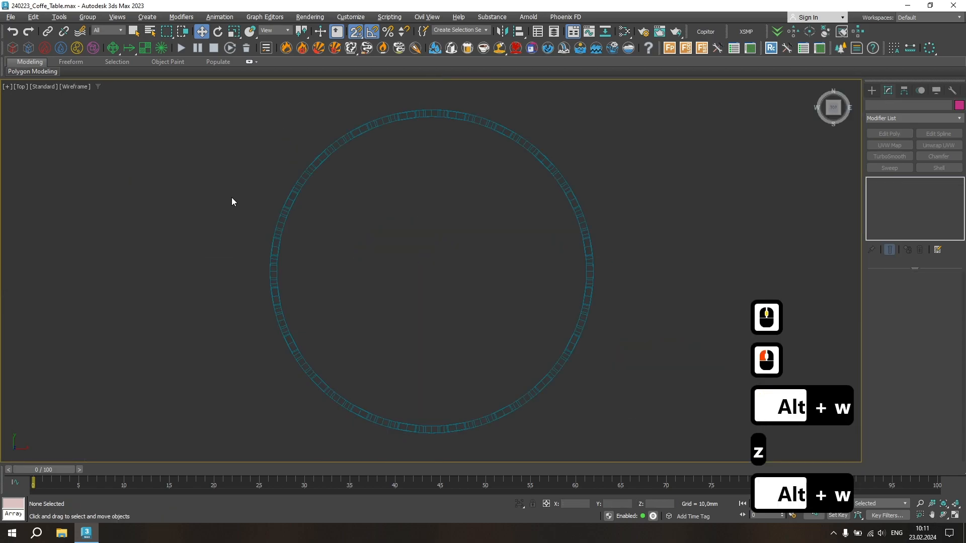
{"action": "left_click", "coordinate": [872, 91]}
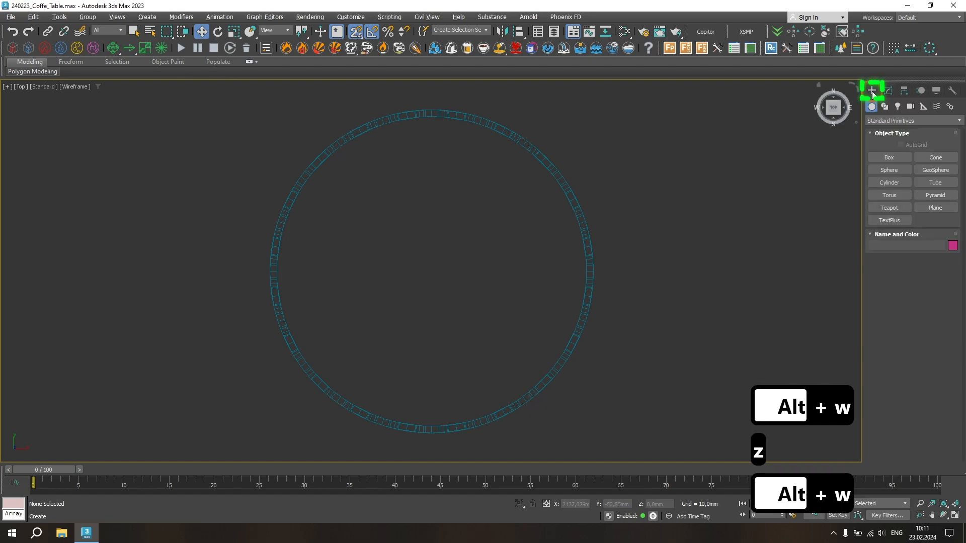
{"action": "left_click", "coordinate": [895, 184]}
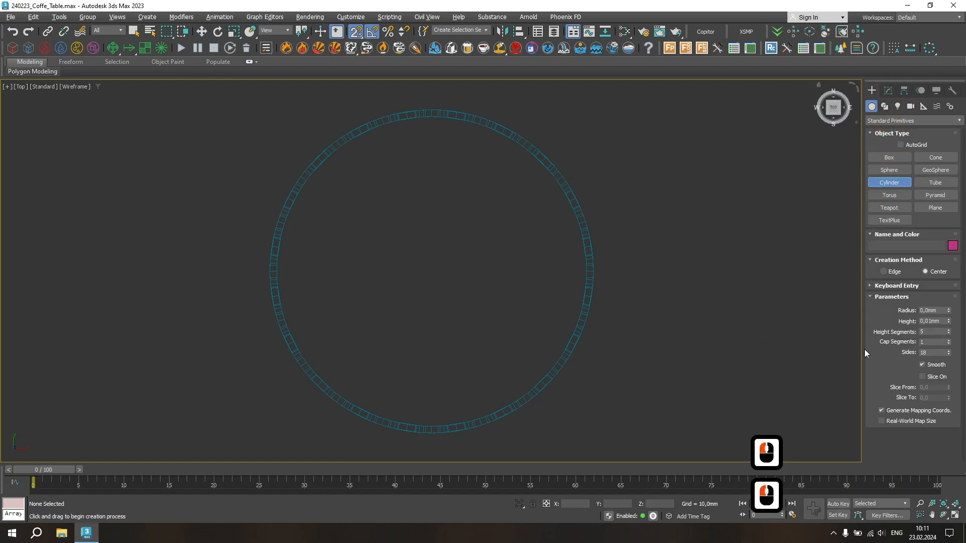
{"action": "left_click", "coordinate": [882, 421]}
{"action": "left_click_drag", "start_coordinate": [429, 245], "coordinate": [582, 345]}
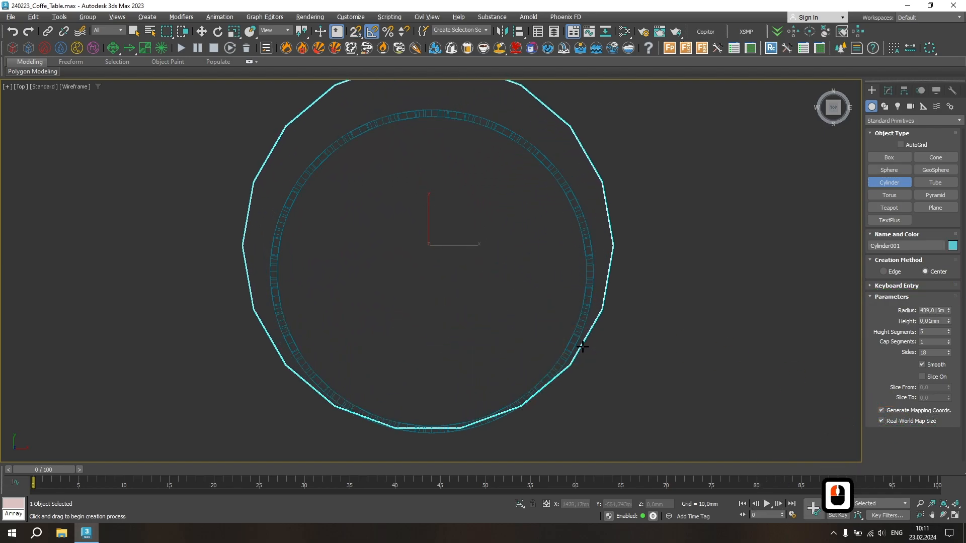
{"action": "left_click", "coordinate": [580, 335]}
{"action": "left_click", "coordinate": [579, 307]}
Step: In the Front view, set the cylinder to 1 height segment and 60 sides
{"action": "key", "text": "alt+w"}
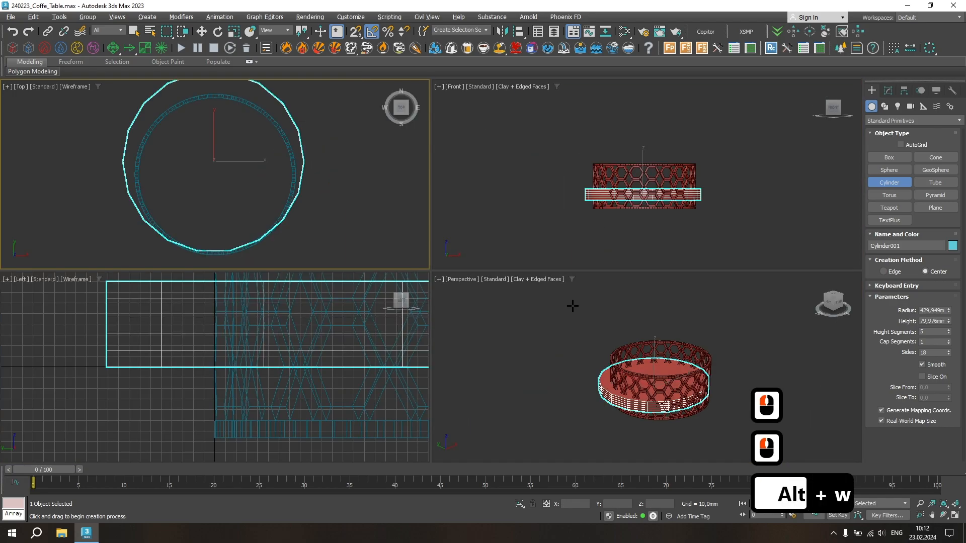
{"action": "key", "text": "alt+w"}
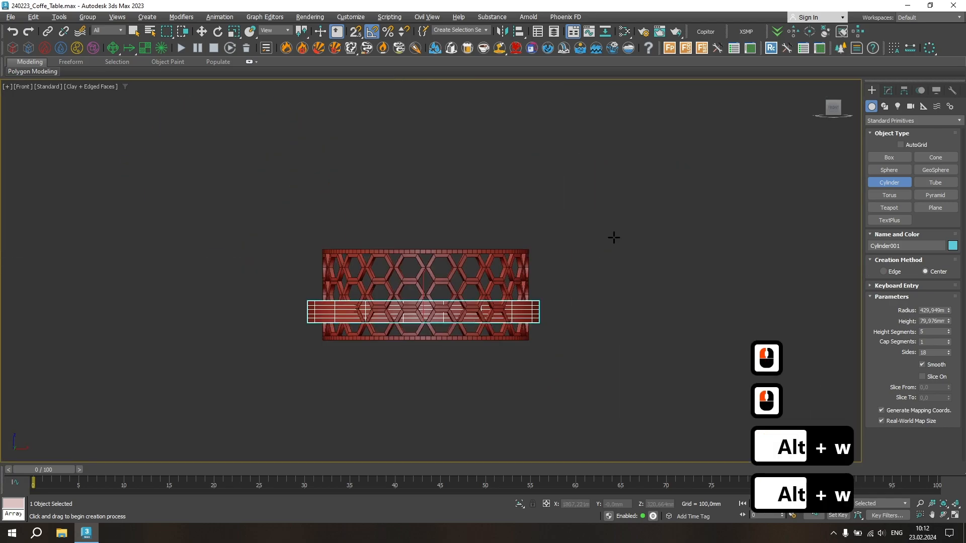
{"action": "double_click", "coordinate": [935, 332]}
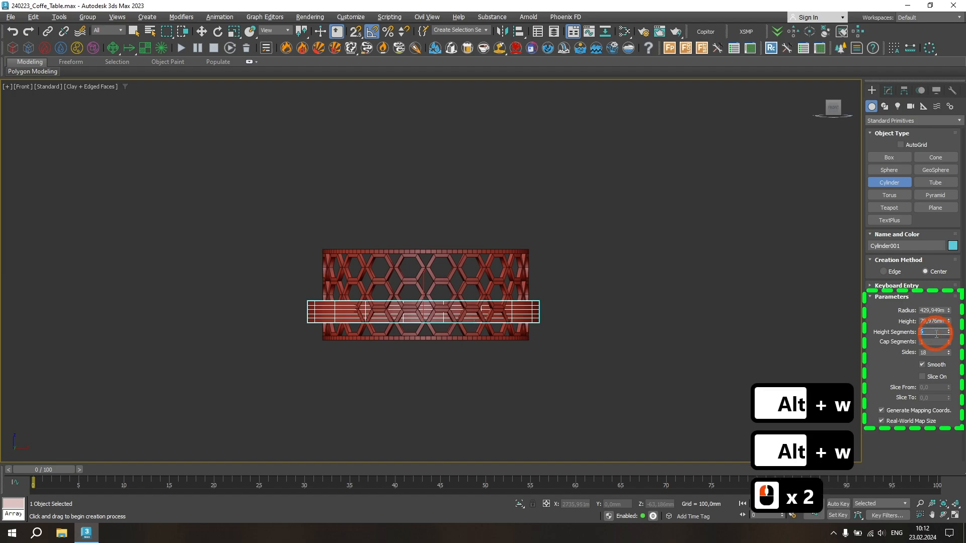
{"action": "type", "text": "0"}
{"action": "key", "text": "Return"}
{"action": "key", "text": "Tab"}
{"action": "key", "text": "Tab"}
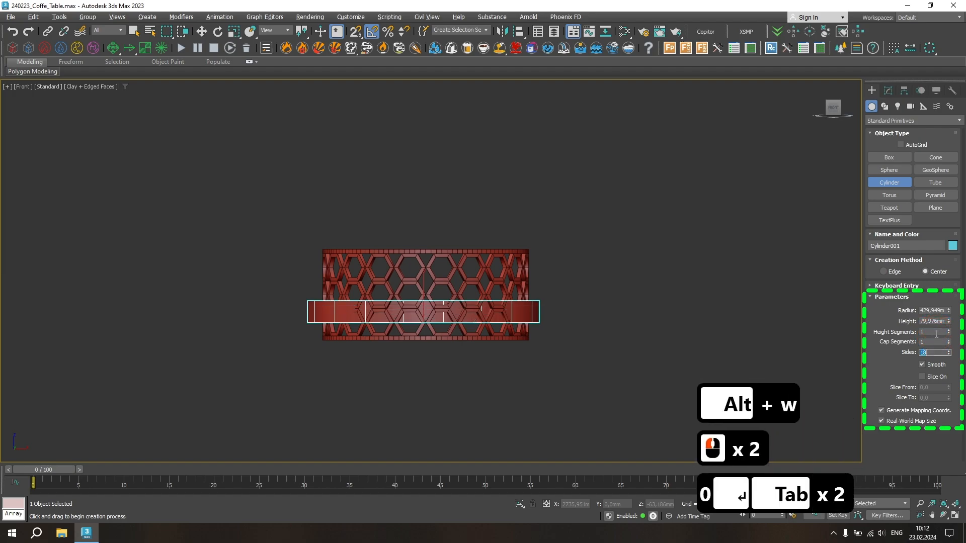
{"action": "type", "text": "60"}
{"action": "key", "text": "Return"}
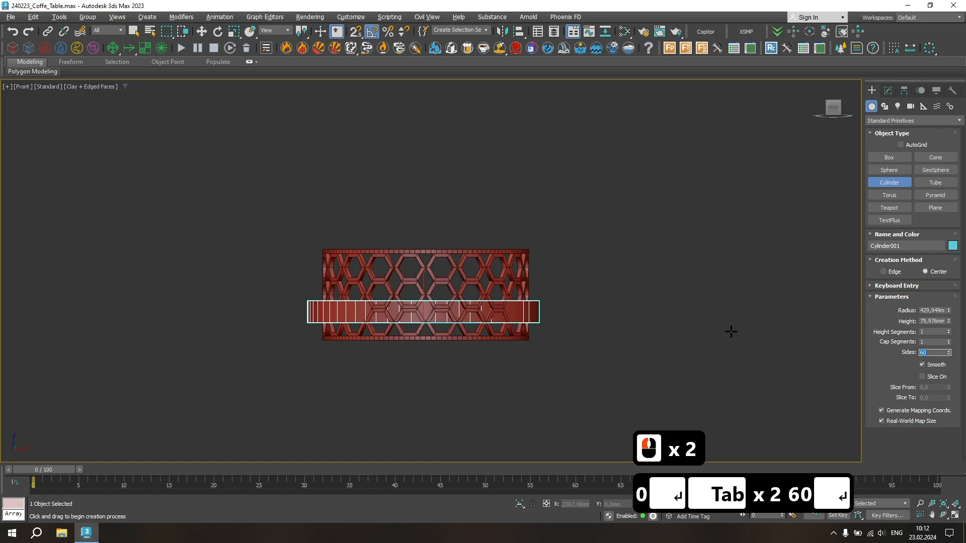
Step: In the Perspective view, align the cylinder to the lattice ring, center to center, on the X, Y and Z positions
{"action": "middle_click_drag", "start_coordinate": [410, 287], "coordinate": [414, 341]}
{"action": "key", "text": "alt+w"}
{"action": "key", "text": "alt+w"}
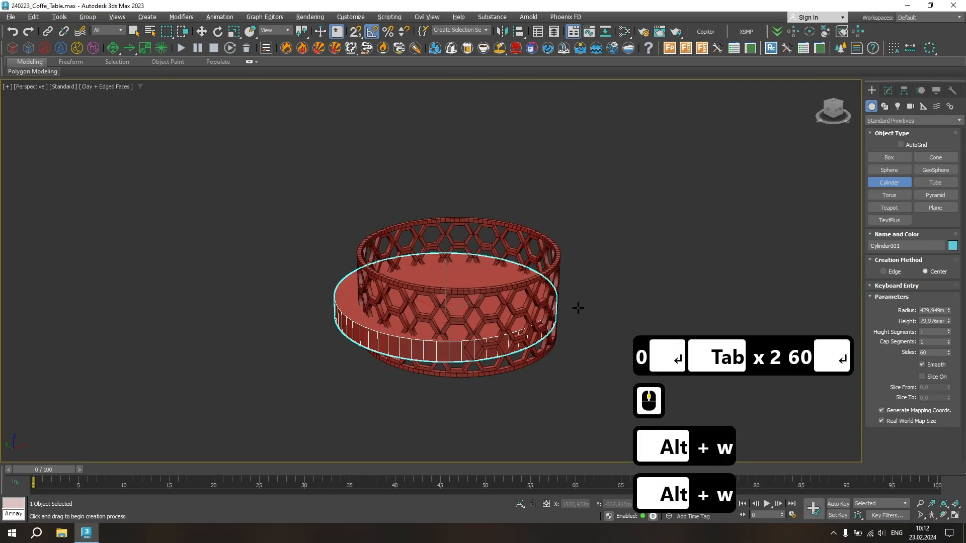
{"action": "middle_click_drag", "start_coordinate": [578, 308], "coordinate": [552, 328]}
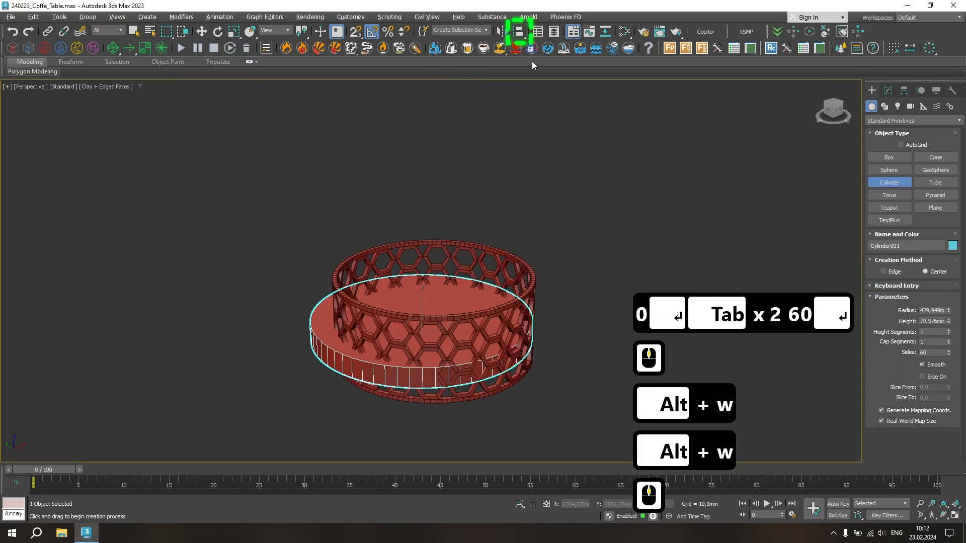
{"action": "left_click_drag", "start_coordinate": [518, 31], "coordinate": [520, 50]}
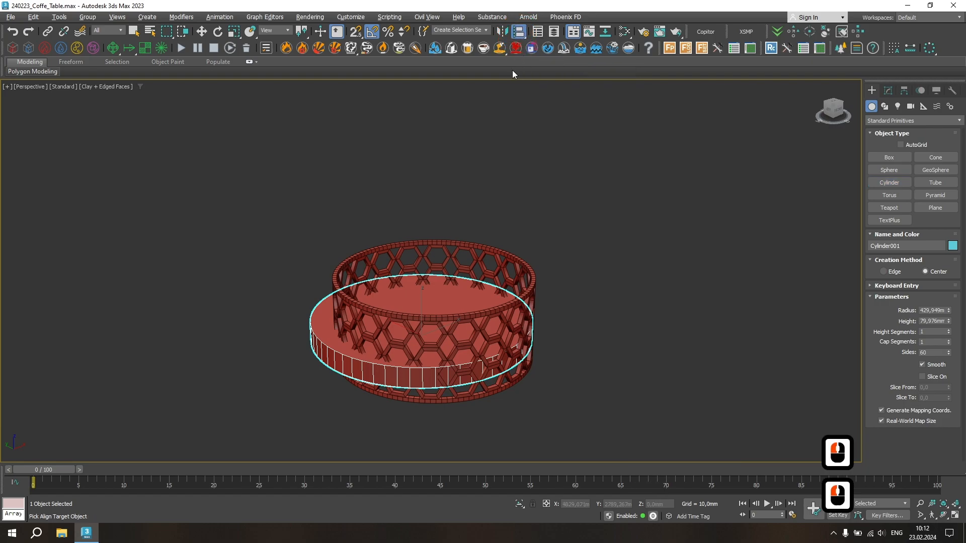
{"action": "left_click", "coordinate": [480, 247]}
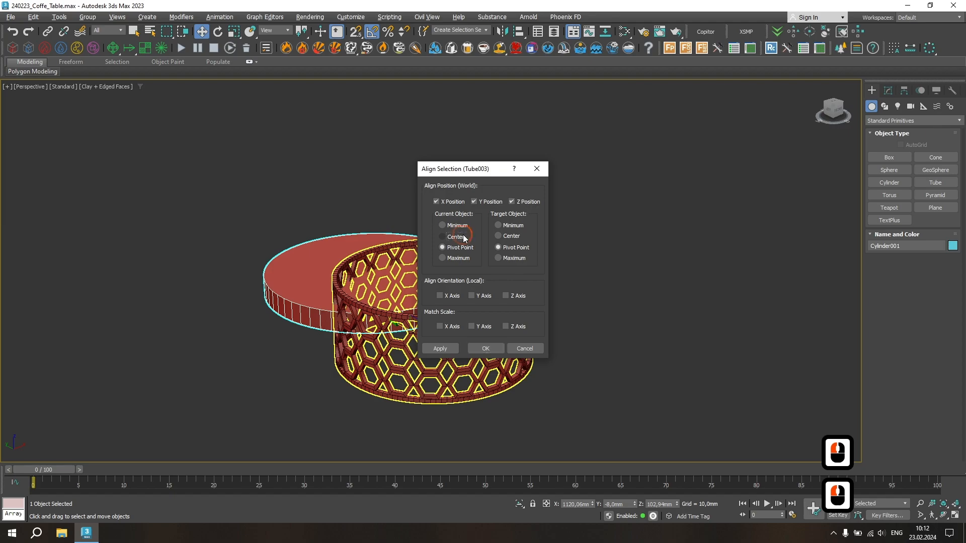
{"action": "left_click", "coordinate": [461, 236]}
{"action": "left_click", "coordinate": [502, 234]}
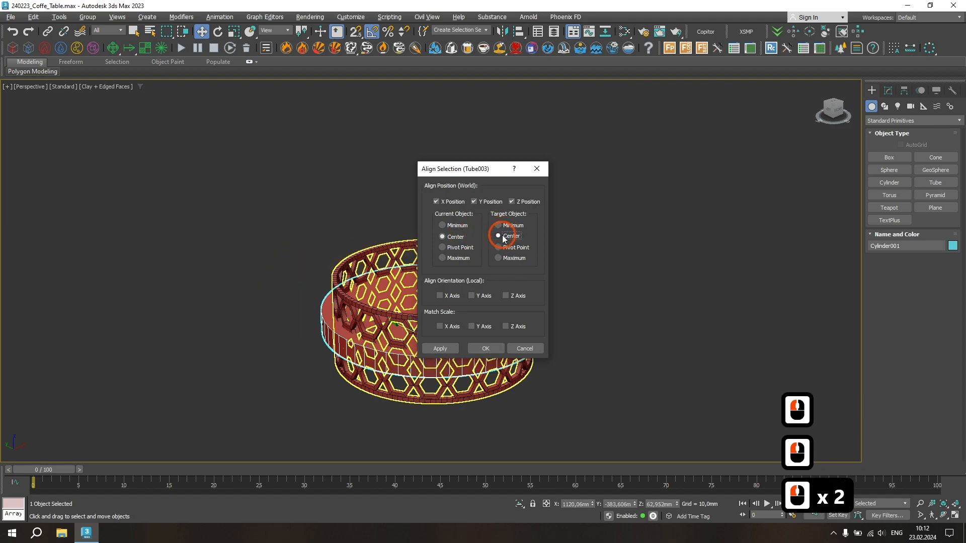
{"action": "left_click", "coordinate": [496, 348]}
Step: In the Front view, display wireframe and move the cylinder up with snapping on until its underside sits on the ring's top edge
{"action": "key", "text": "alt+w"}
{"action": "key", "text": "alt+w"}
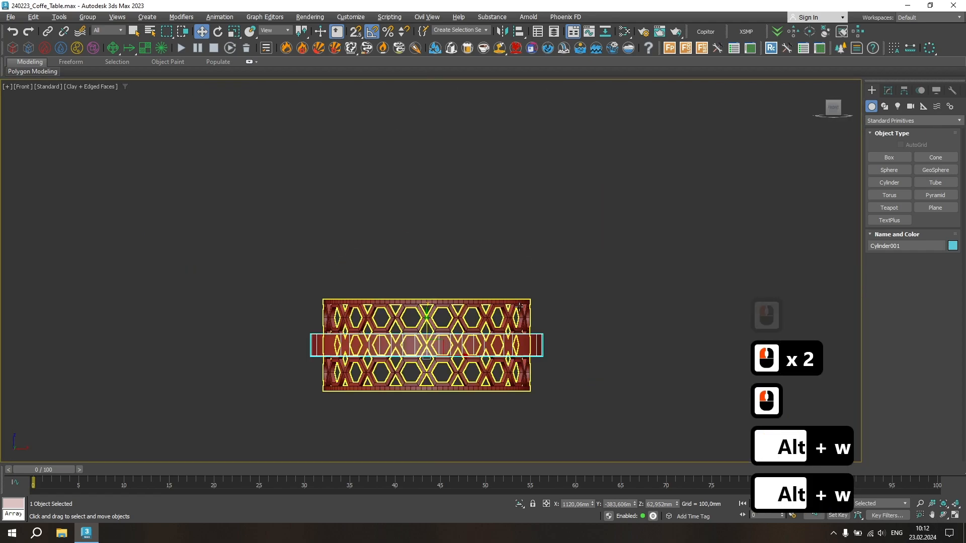
{"action": "scroll", "coordinate": [447, 340], "scroll_direction": "up", "scroll_amount": 2}
{"action": "key", "text": "F3"}
{"action": "scroll", "coordinate": [416, 344], "scroll_direction": "up", "scroll_amount": 2}
{"action": "left_click_drag", "start_coordinate": [415, 346], "coordinate": [404, 253]}
{"action": "key", "text": "s"}
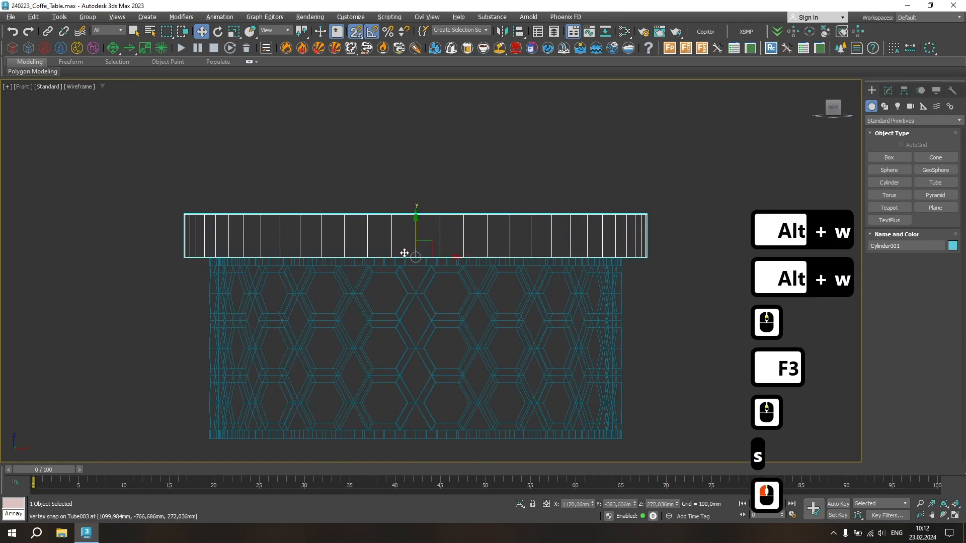
Step: Try a 420 mm radius for the tabletop cylinder and settle on 400 mm, with all four views displayed
{"action": "key", "text": "alt+w"}
{"action": "left_click", "coordinate": [888, 91]}
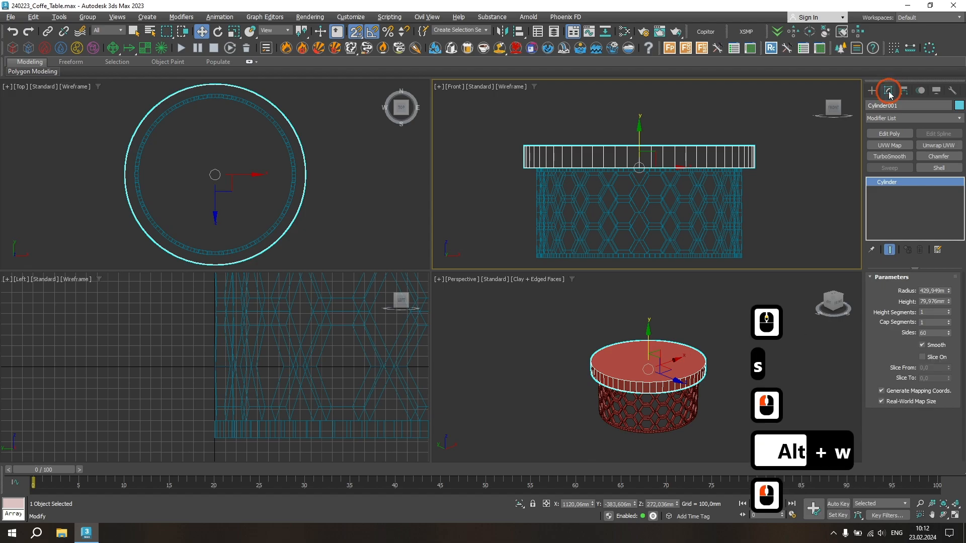
{"action": "double_click", "coordinate": [936, 291]}
{"action": "type", "text": "420"}
{"action": "key", "text": "Return"}
{"action": "type", "text": "400"}
{"action": "key", "text": "Return"}
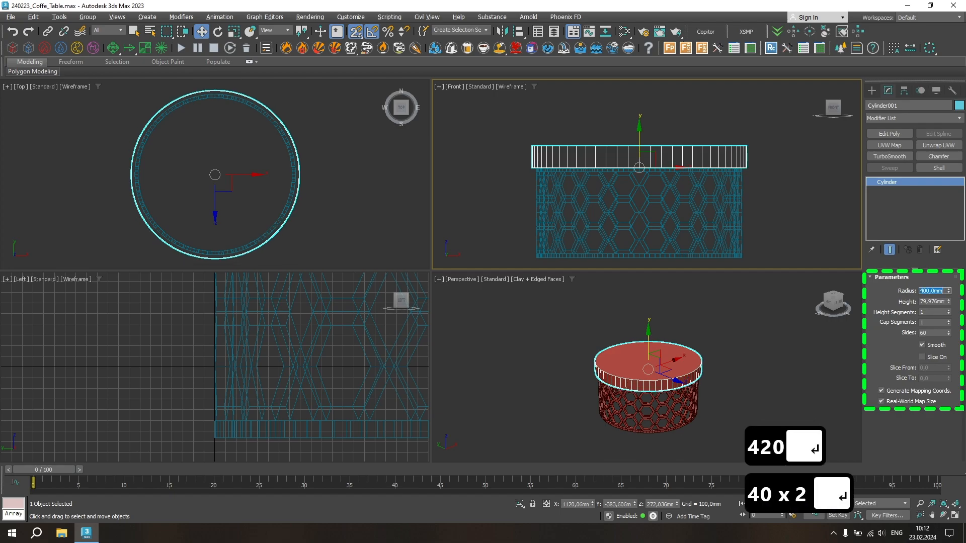
Step: Try a 30 mm height for the tabletop cylinder and settle on 20 mm
{"action": "triple_click", "coordinate": [934, 302]}
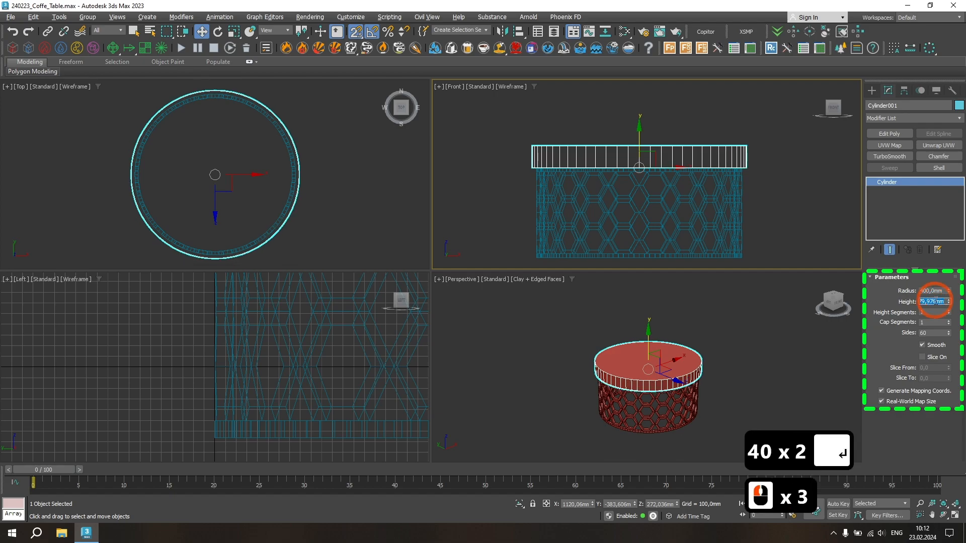
{"action": "type", "text": "30"}
{"action": "key", "text": "Return"}
{"action": "type", "text": "20"}
{"action": "key", "text": "Return"}
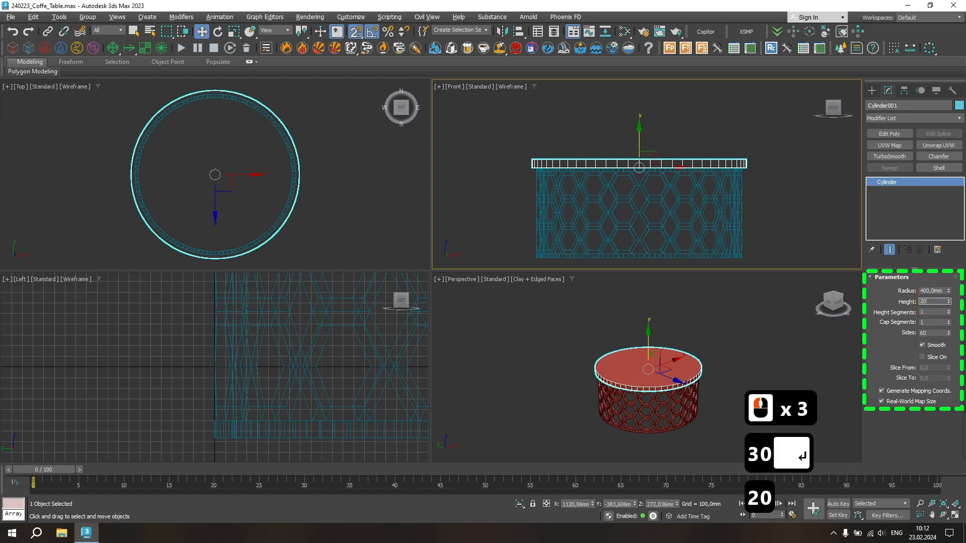
Step: In a maximized Perspective view, add a Chamfer modifier to the lattice ring with Radial mitering
{"action": "middle_click_drag", "start_coordinate": [673, 389], "coordinate": [671, 376], "text": "ctrl+alt"}
{"action": "key", "text": "alt+w"}
{"action": "middle_click_drag", "start_coordinate": [547, 343], "coordinate": [546, 359], "text": "ctrl+alt"}
{"action": "left_click", "coordinate": [638, 280]}
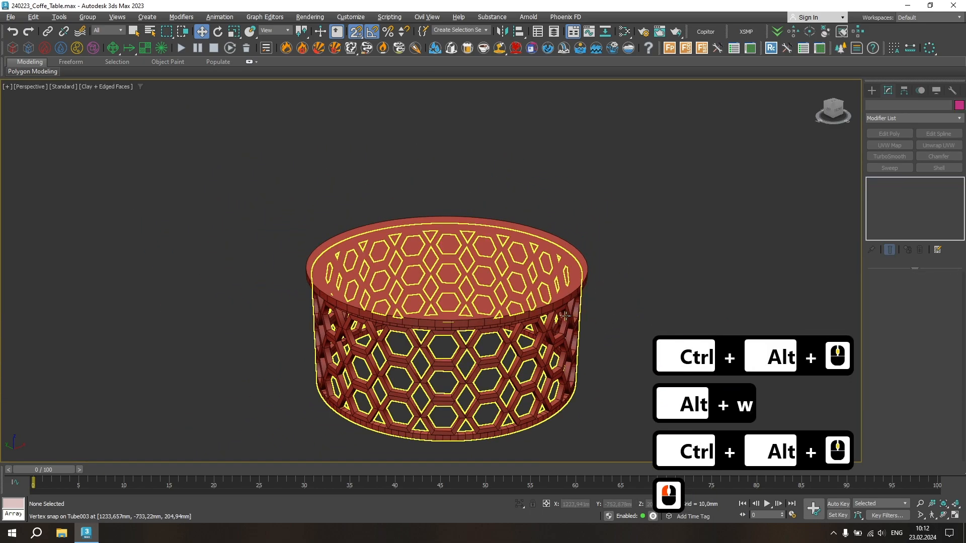
{"action": "left_click", "coordinate": [565, 317]}
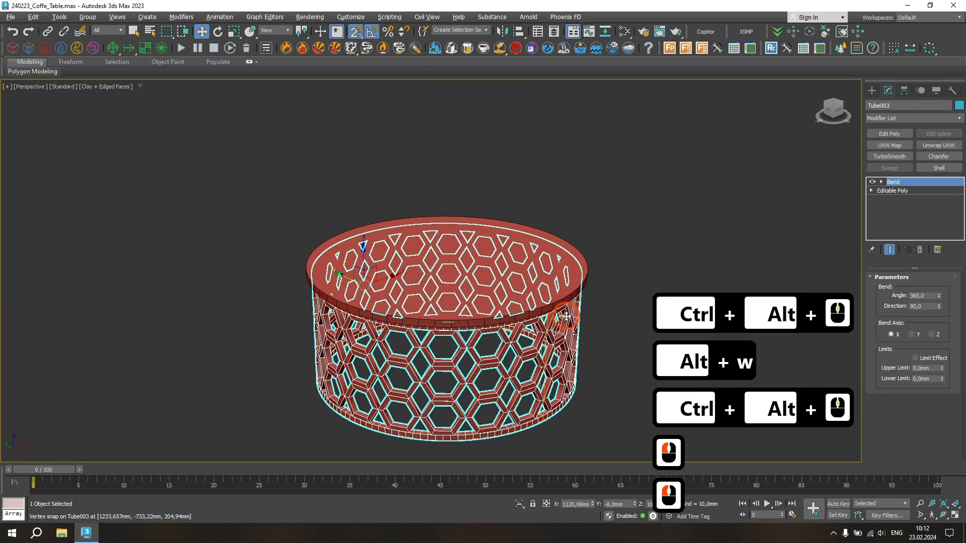
{"action": "left_click", "coordinate": [939, 156]}
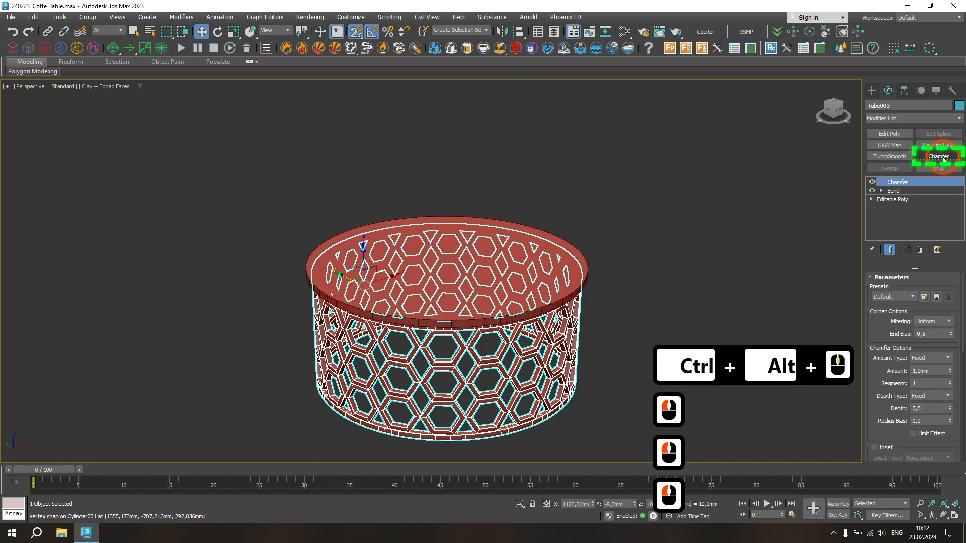
{"action": "left_click", "coordinate": [938, 322]}
{"action": "left_click", "coordinate": [924, 358]}
Step: Set the lattice ring's chamfer amount to 2 mm with 4 segments
{"action": "triple_click", "coordinate": [925, 371]}
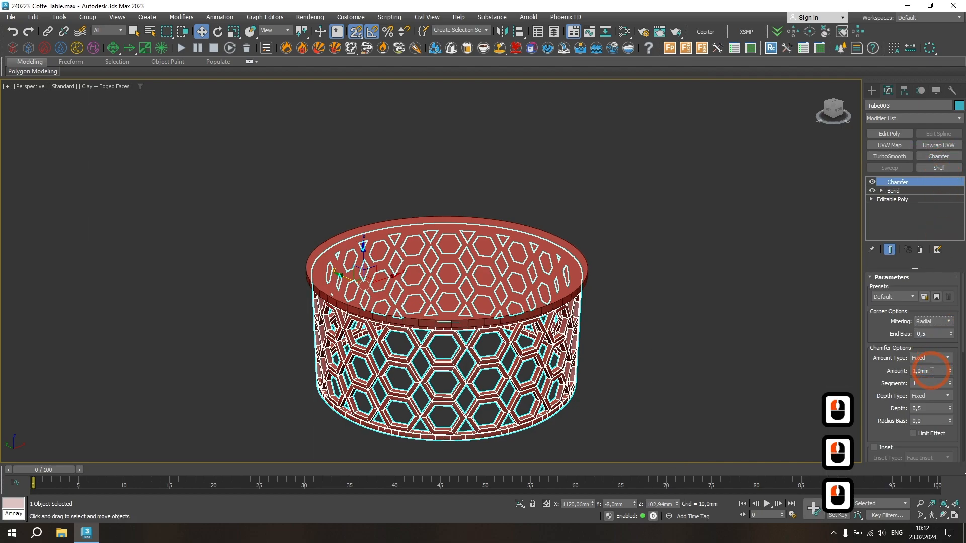
{"action": "type", "text": "2"}
{"action": "key", "text": "Return"}
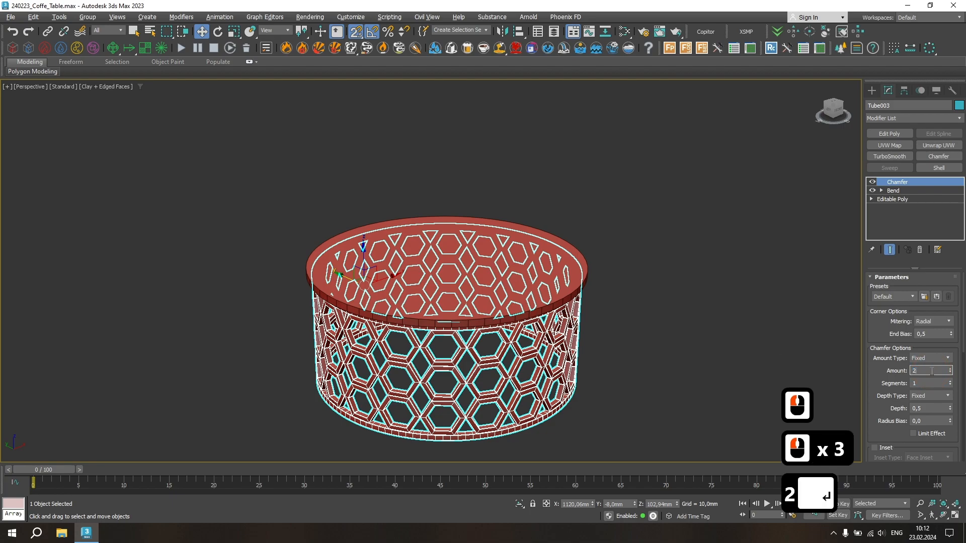
{"action": "key", "text": "Tab"}
{"action": "type", "text": "4"}
{"action": "key", "text": "Return"}
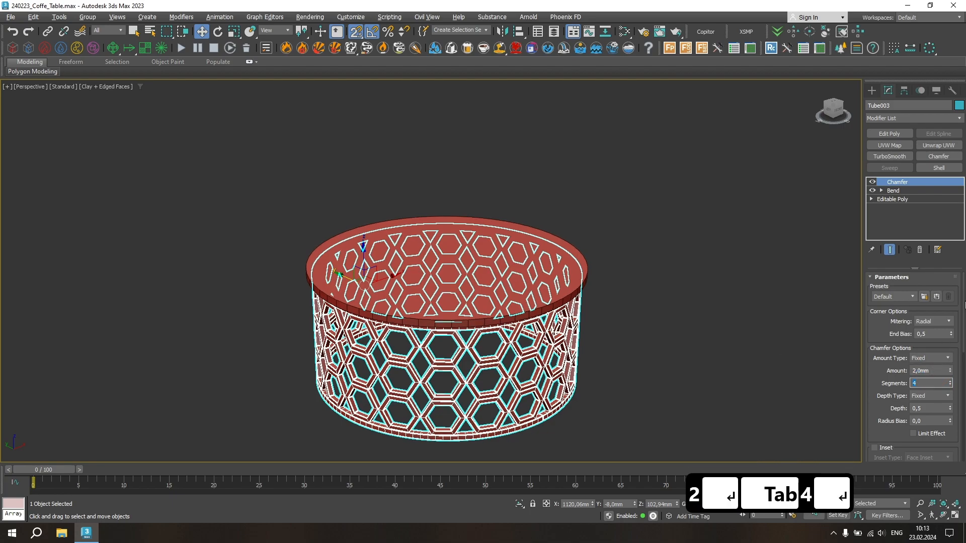
Step: Change the smoothing output of the ring's Chamfer modifier to Smooth Chamfers Only
{"action": "left_click_drag", "start_coordinate": [963, 302], "coordinate": [963, 414]}
{"action": "left_click", "coordinate": [947, 401]}
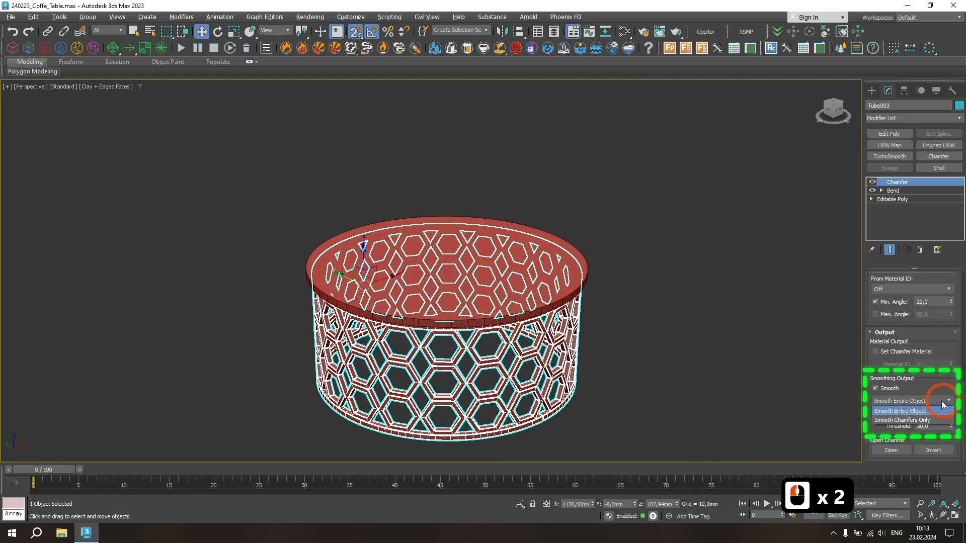
{"action": "left_click", "coordinate": [923, 420]}
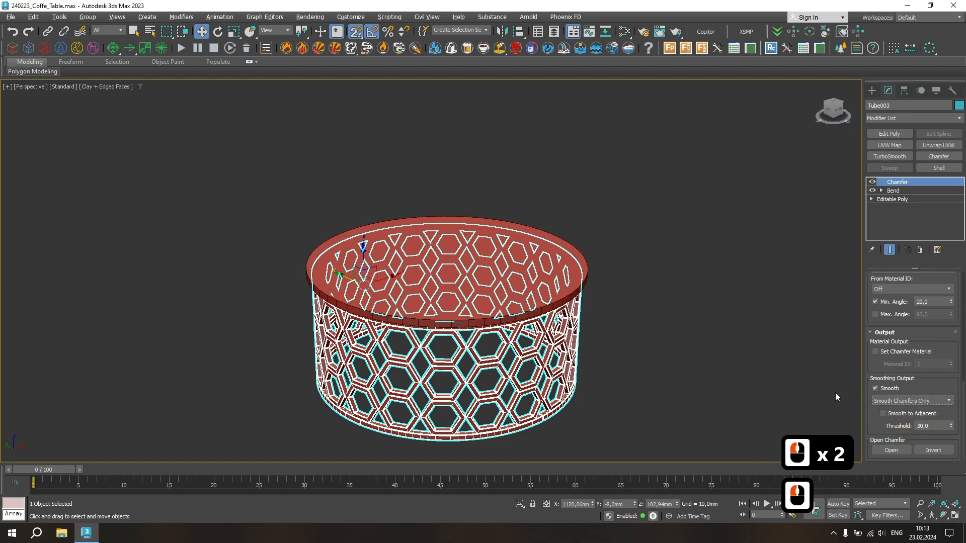
Step: Copy the ring's Chamfer modifier and paste it as an instance onto the tabletop cylinder, leaving nothing selected
{"action": "right_click", "coordinate": [898, 186]}
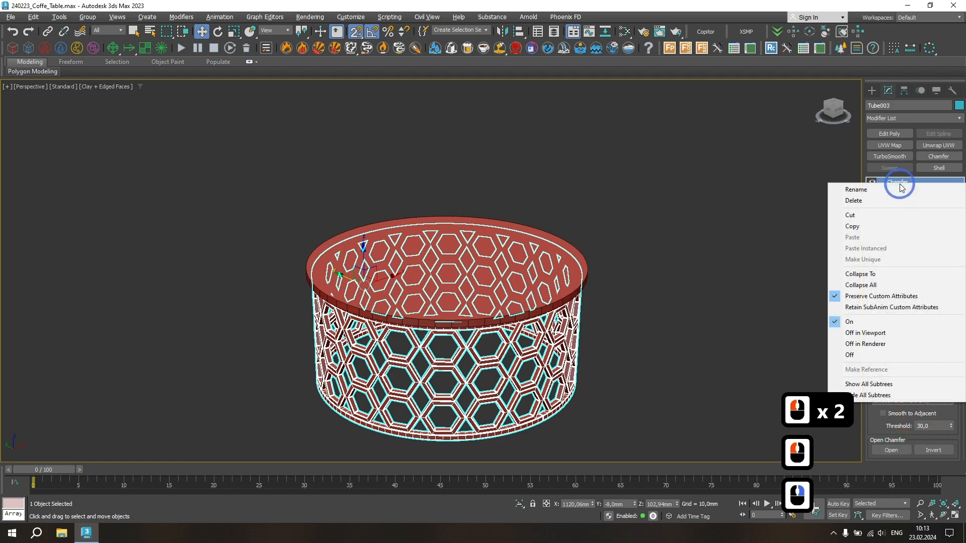
{"action": "left_click", "coordinate": [857, 229]}
{"action": "left_click", "coordinate": [543, 262]}
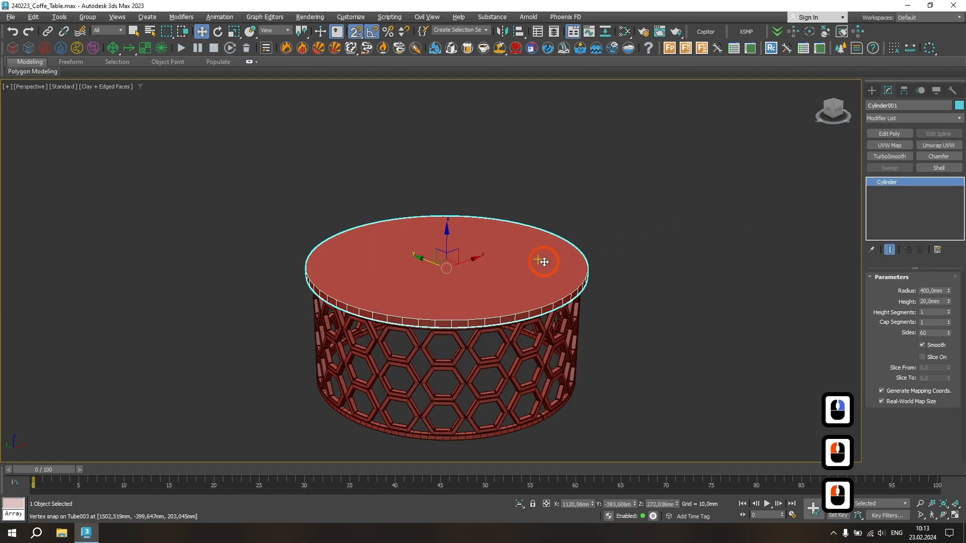
{"action": "right_click", "coordinate": [888, 182]}
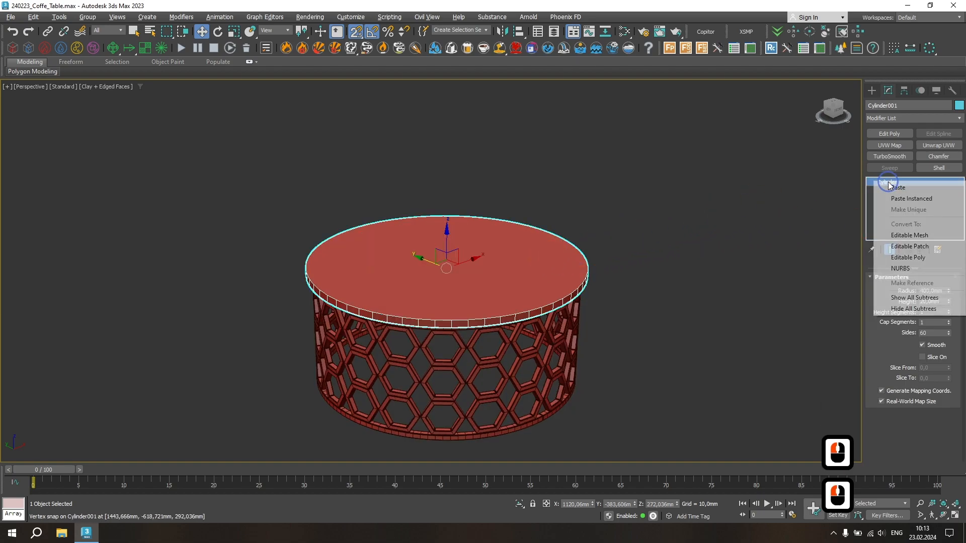
{"action": "left_click", "coordinate": [897, 200]}
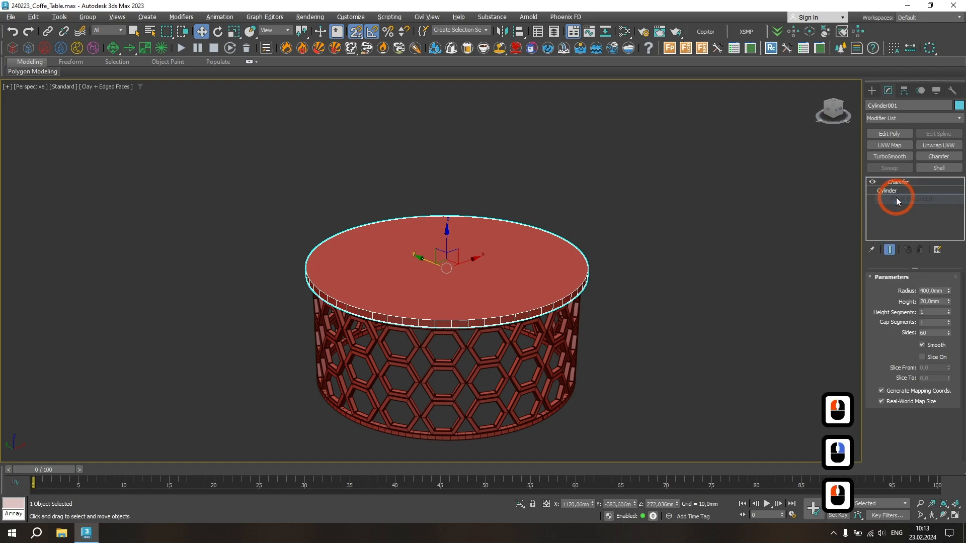
{"action": "left_click", "coordinate": [690, 276]}
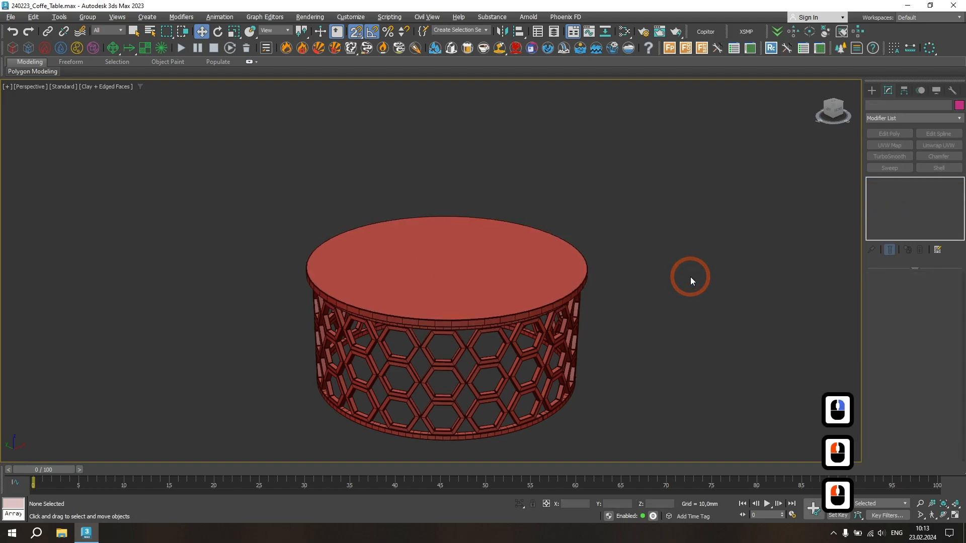
Step: Open the Material Editor and switch it from Slate to Compact mode
{"action": "key", "text": "m"}
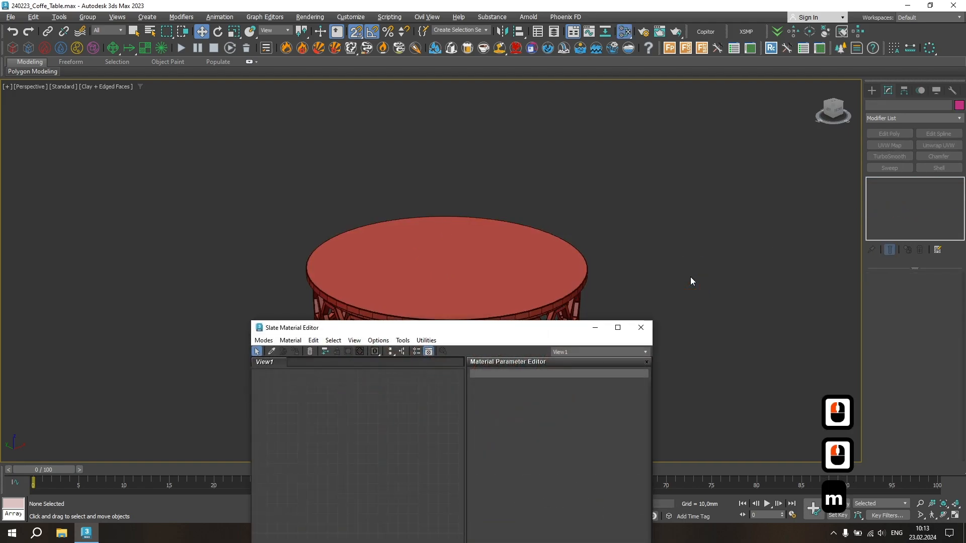
{"action": "left_click_drag", "start_coordinate": [469, 329], "coordinate": [383, 110]}
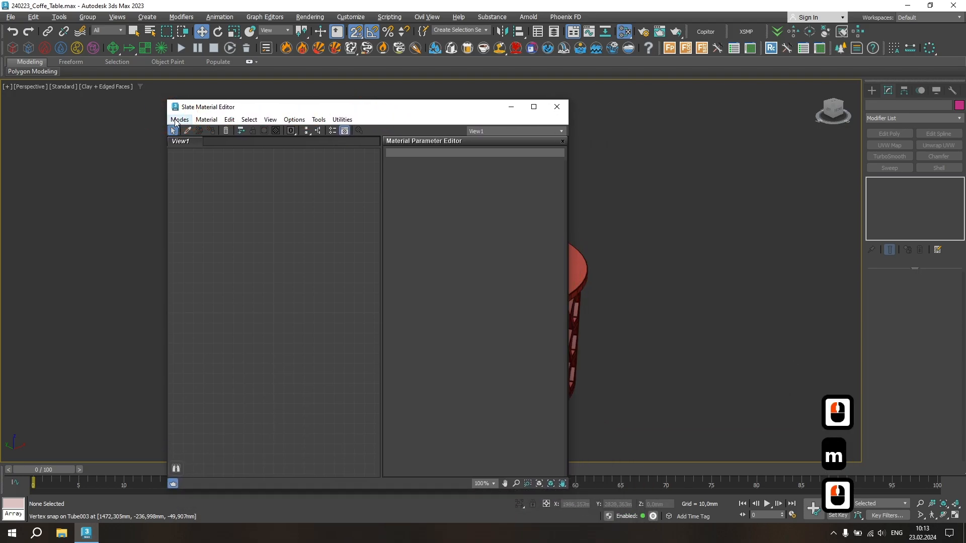
{"action": "left_click", "coordinate": [179, 119]}
{"action": "left_click", "coordinate": [182, 130]}
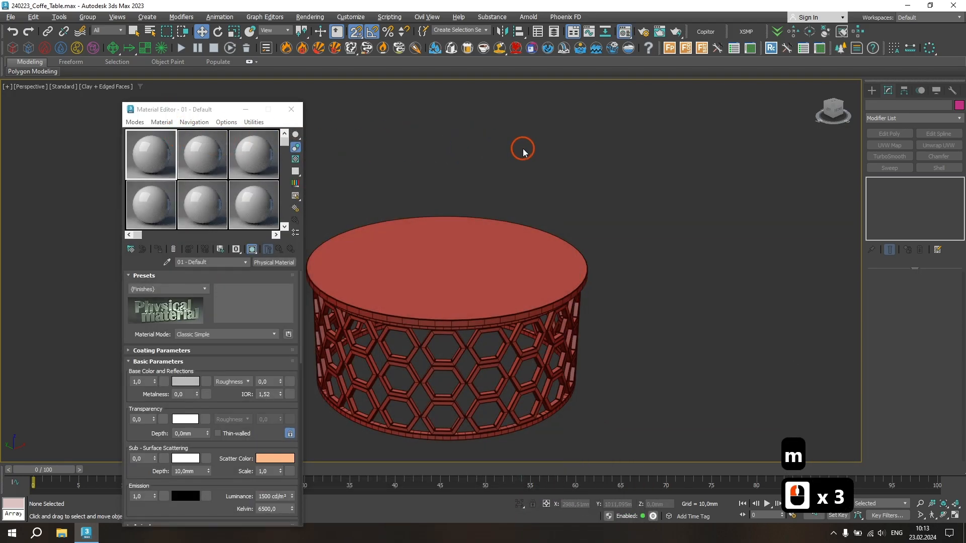
Step: Open the Corona Material Library from the render setup's scene settings and place it beside the Material Editor
{"action": "left_click", "coordinate": [524, 152]}
{"action": "key", "text": "F10"}
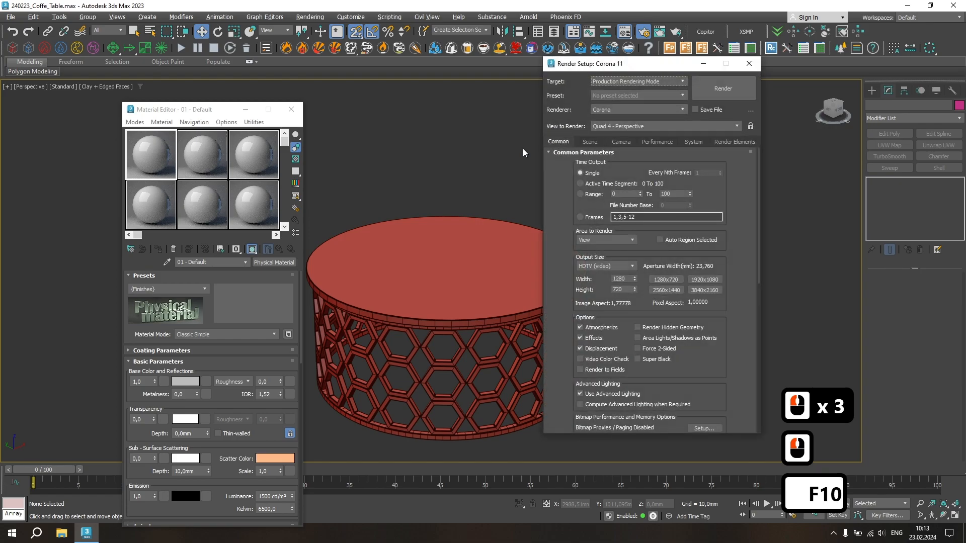
{"action": "left_click", "coordinate": [591, 139]}
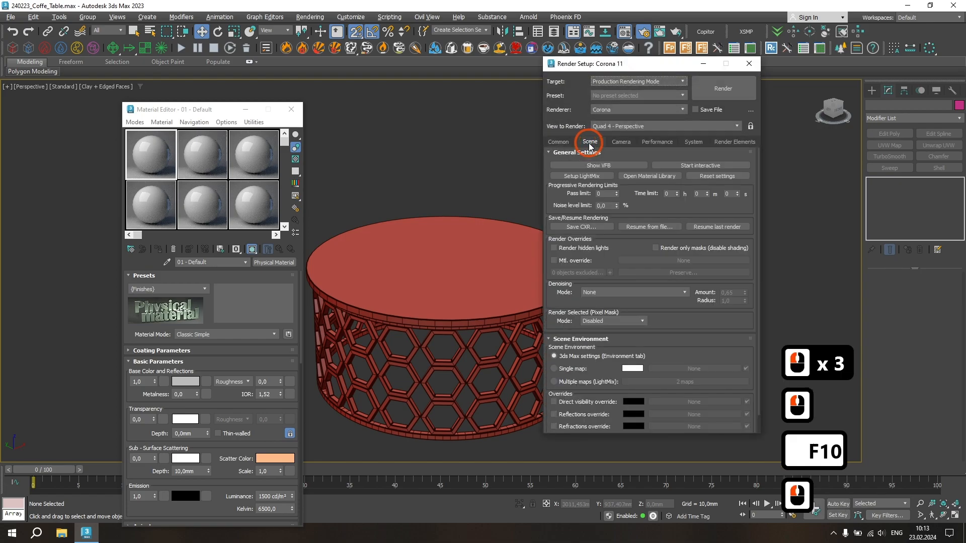
{"action": "left_click", "coordinate": [647, 177]}
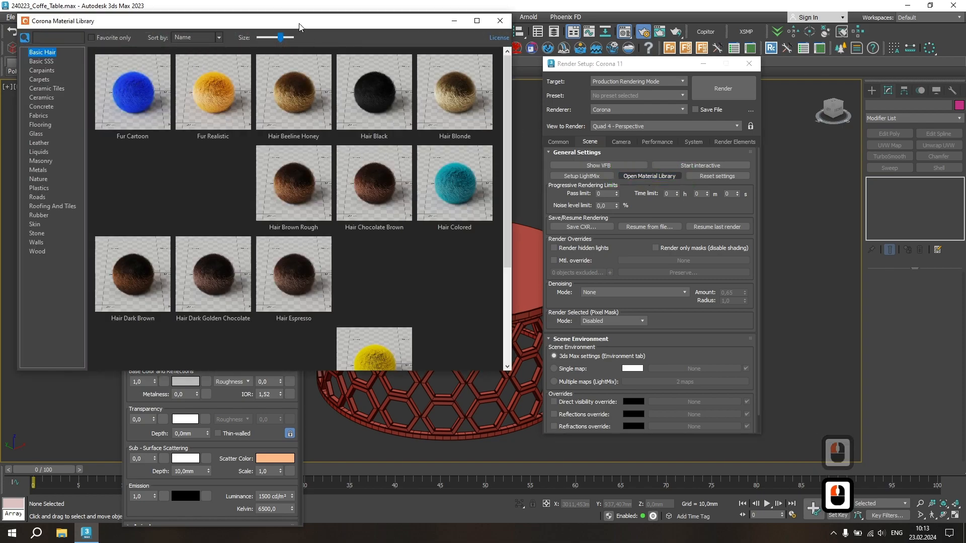
{"action": "left_click_drag", "start_coordinate": [255, 27], "coordinate": [549, 54]}
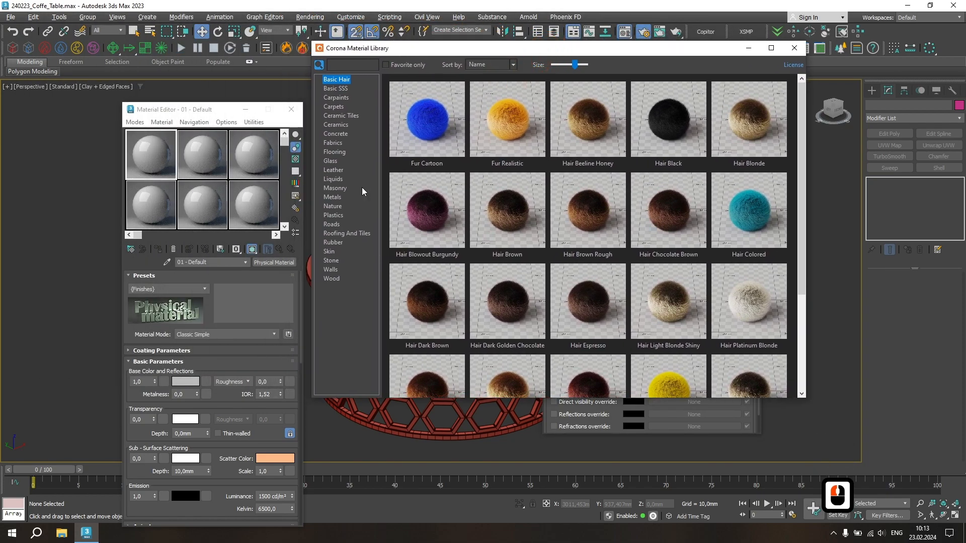
Step: Load the Wenge Matte material from the library's Wood category into the first material slot
{"action": "double_click", "coordinate": [332, 281]}
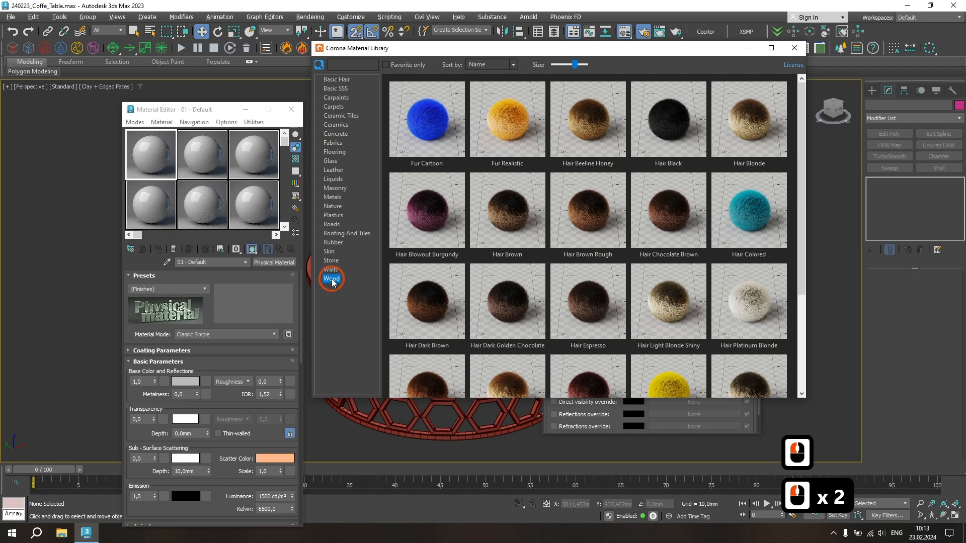
{"action": "left_click_drag", "start_coordinate": [800, 91], "coordinate": [814, 176]}
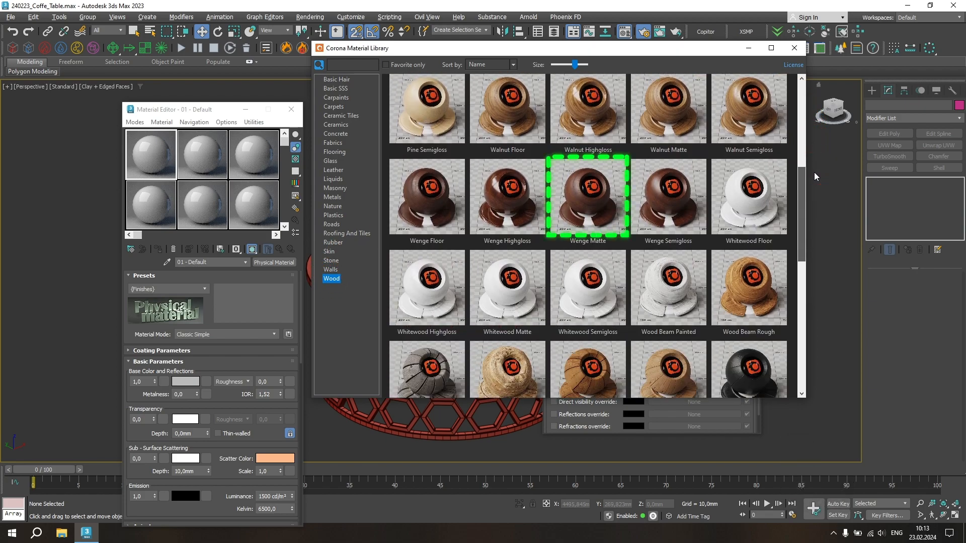
{"action": "left_click_drag", "start_coordinate": [596, 211], "coordinate": [478, 222]}
{"action": "left_click_drag", "start_coordinate": [161, 160], "coordinate": [161, 160]}
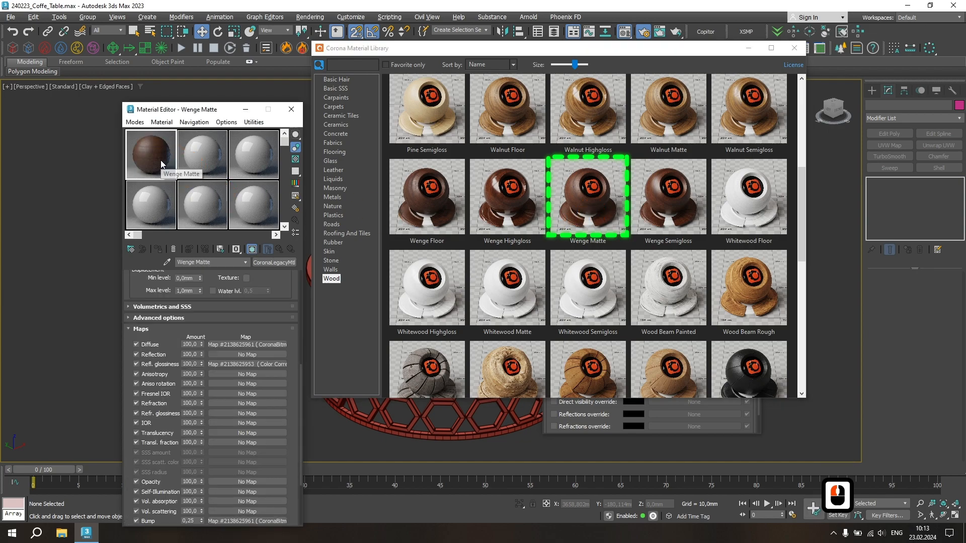
Step: Load Metal Decorative Patina from the library's Metals category into the second material slot and close the library
{"action": "left_click", "coordinate": [332, 197]}
{"action": "left_click_drag", "start_coordinate": [801, 172], "coordinate": [806, 309]}
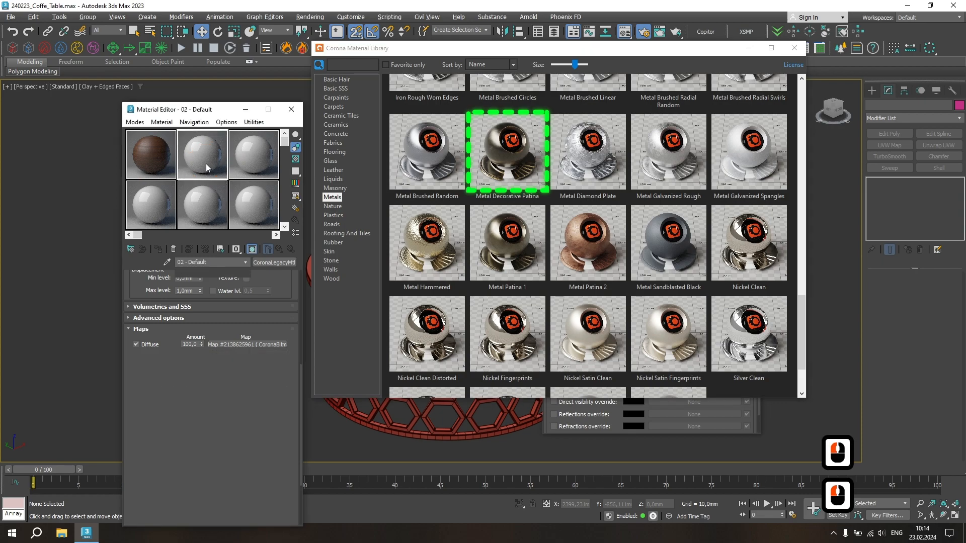
{"action": "left_click", "coordinate": [795, 48]}
Step: Assign the Wenge Matte material to the tabletop cylinder
{"action": "left_click", "coordinate": [459, 230]}
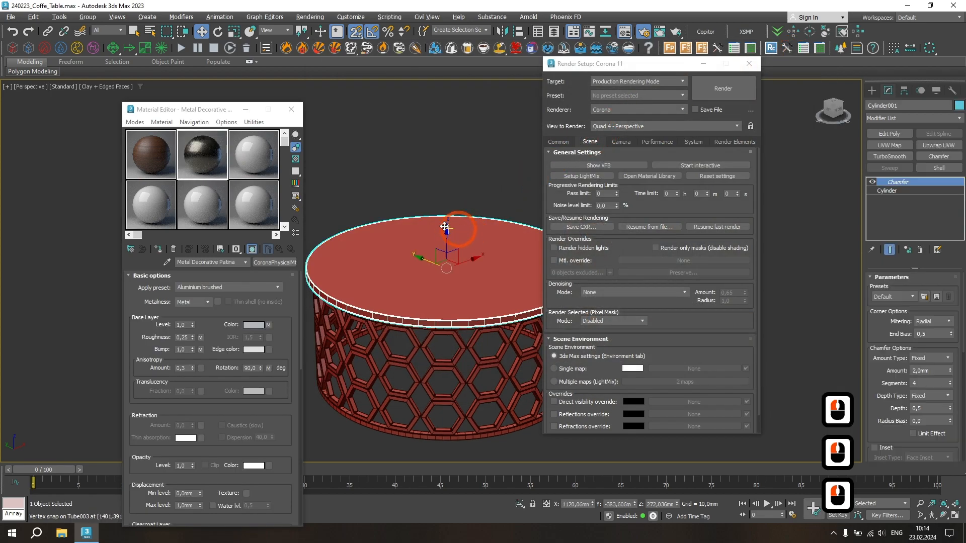
{"action": "double_click", "coordinate": [148, 155]}
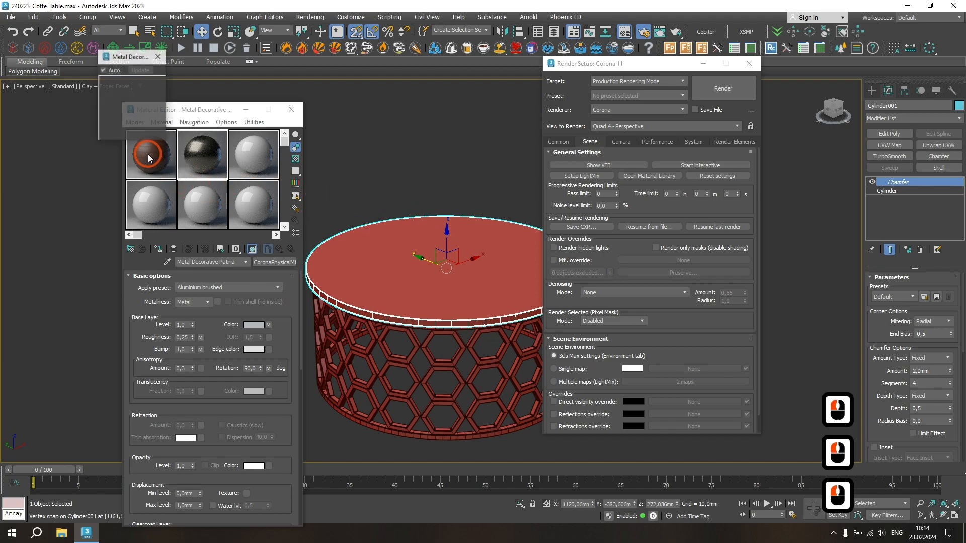
{"action": "left_click", "coordinate": [158, 56]}
{"action": "left_click", "coordinate": [159, 249]}
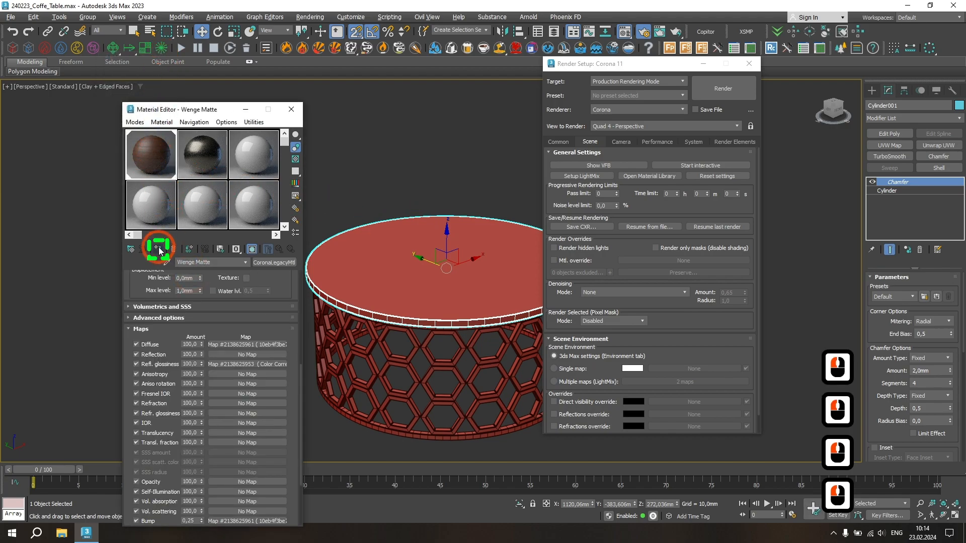
Step: Assign the Metal Decorative Patina material to the lattice ring
{"action": "left_click", "coordinate": [371, 334]}
{"action": "left_click", "coordinate": [202, 153]}
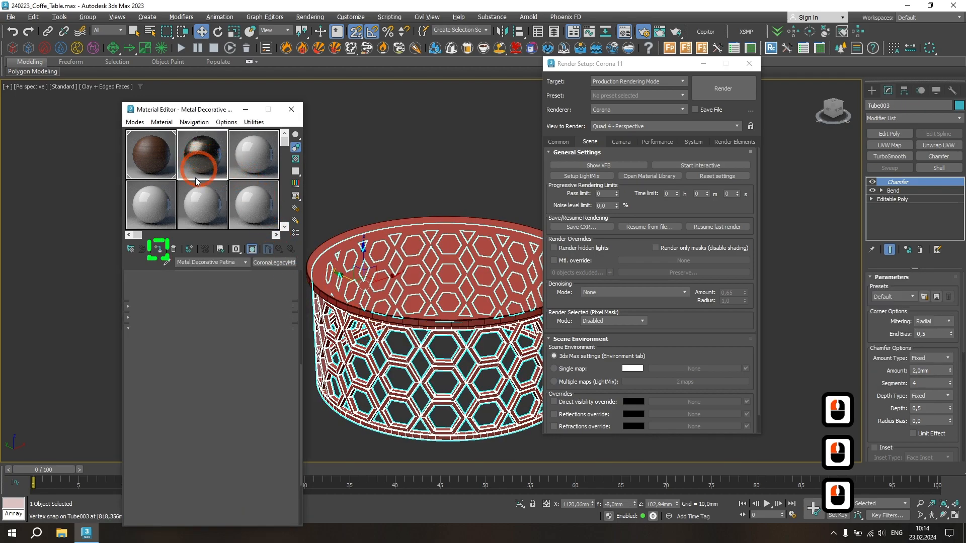
{"action": "left_click", "coordinate": [159, 249]}
Step: Switch the Material Editor to Slate mode, move it clear of the table and deselect everything
{"action": "left_click", "coordinate": [135, 138]}
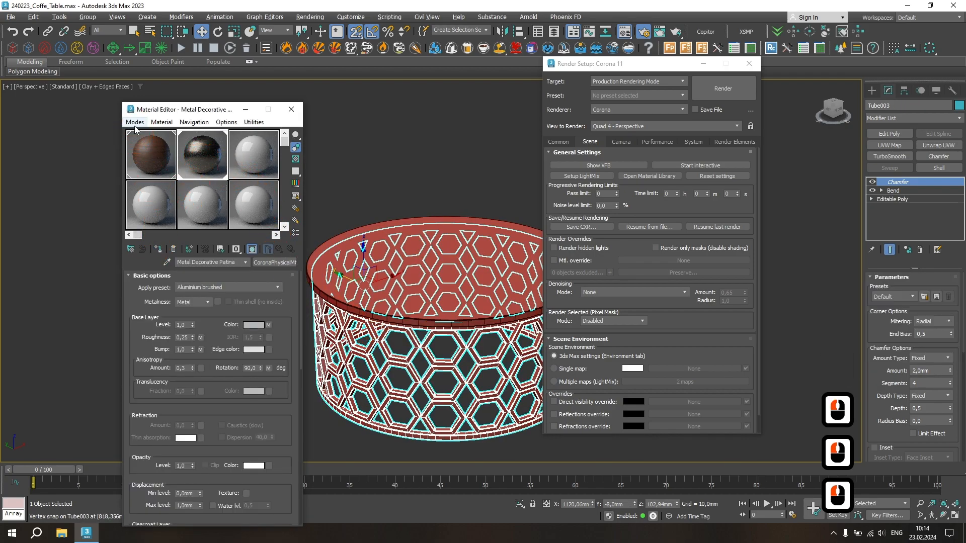
{"action": "left_click", "coordinate": [135, 123]}
{"action": "left_click", "coordinate": [145, 148]}
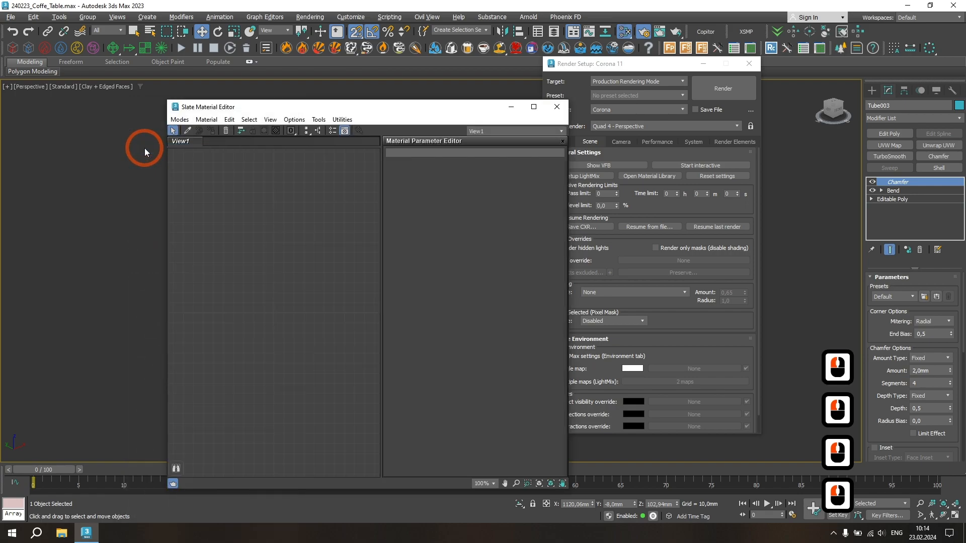
{"action": "left_click_drag", "start_coordinate": [340, 105], "coordinate": [189, 94]}
{"action": "left_click", "coordinate": [446, 123]}
{"action": "left_click", "coordinate": [304, 138]}
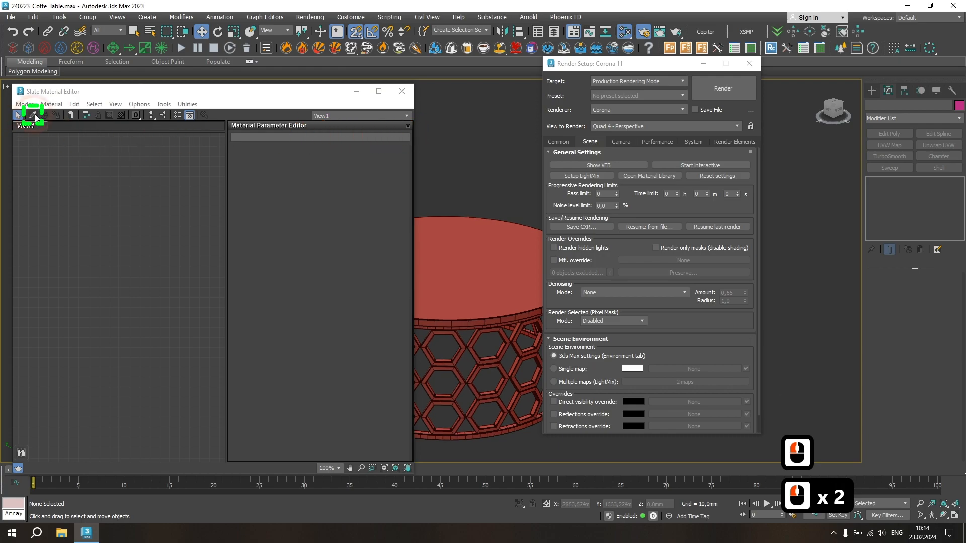
Step: Pick the lattice ring's material into the Slate view to show its node graph and parameters
{"action": "left_click", "coordinate": [34, 115]}
{"action": "left_click", "coordinate": [469, 350]}
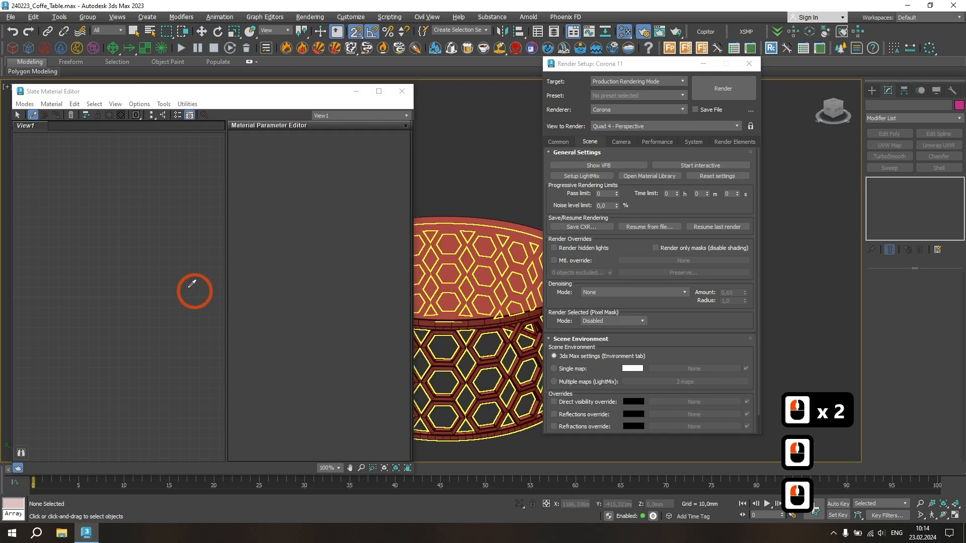
{"action": "scroll", "coordinate": [119, 257], "scroll_direction": "down", "scroll_amount": 3}
{"action": "middle_click_drag", "start_coordinate": [120, 247], "coordinate": [184, 287]}
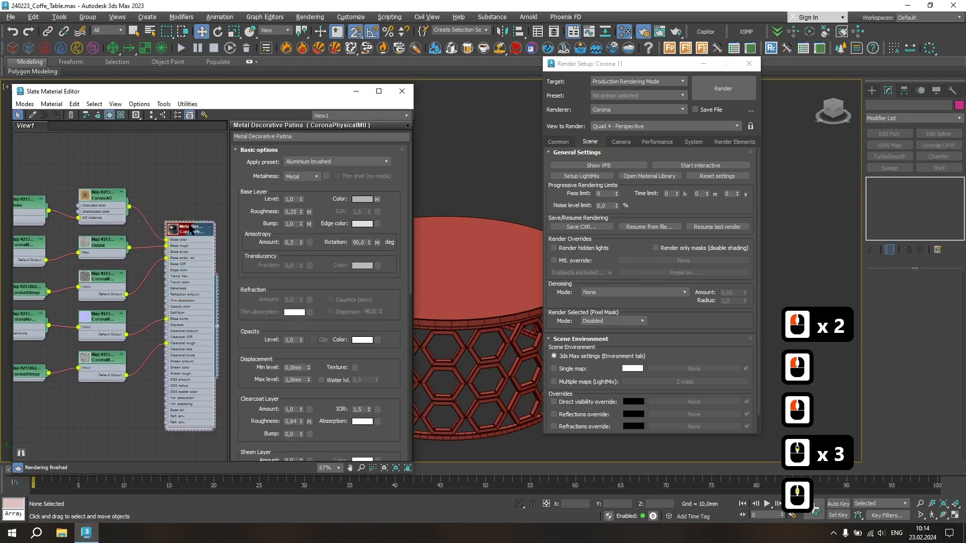
Step: Add a CoronaBitmap map to the Slate view and load the artist_workshop_4k HDR image with its default load settings
{"action": "middle_click_drag", "start_coordinate": [151, 356], "coordinate": [144, 287]}
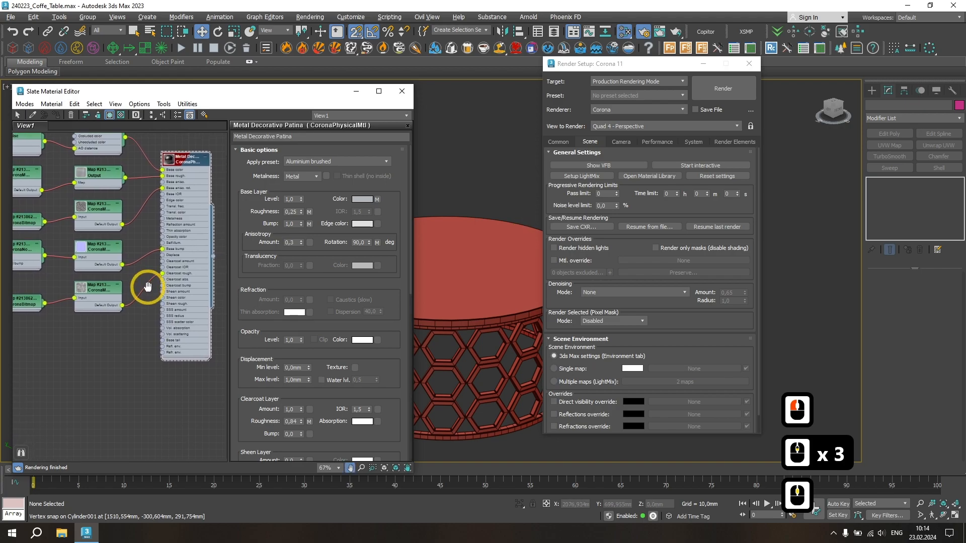
{"action": "left_click", "coordinate": [107, 395]}
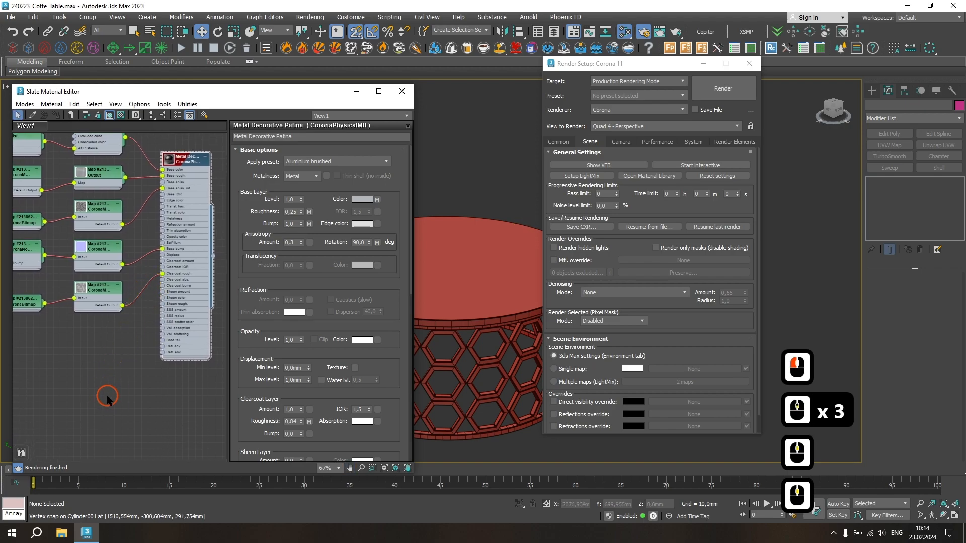
{"action": "right_click", "coordinate": [79, 393]}
{"action": "mouse_move", "coordinate": [113, 410]}
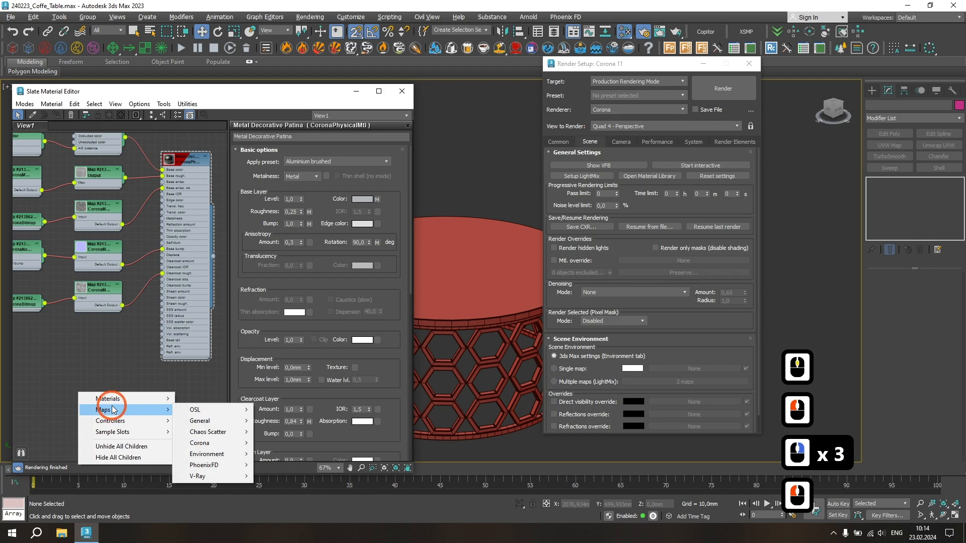
{"action": "right_click", "coordinate": [206, 443]}
{"action": "left_click", "coordinate": [302, 232]}
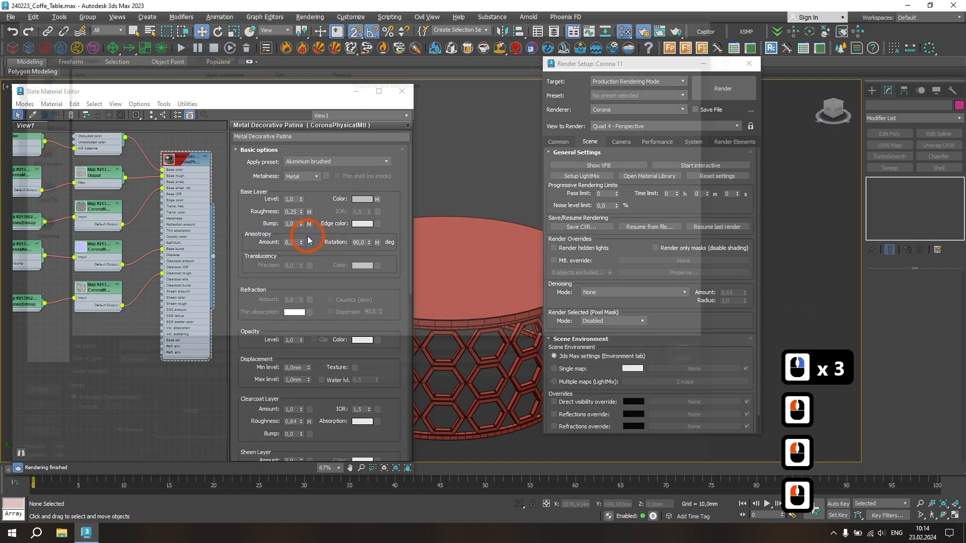
{"action": "left_click", "coordinate": [305, 96]}
{"action": "double_click", "coordinate": [306, 95]}
{"action": "double_click", "coordinate": [142, 98]}
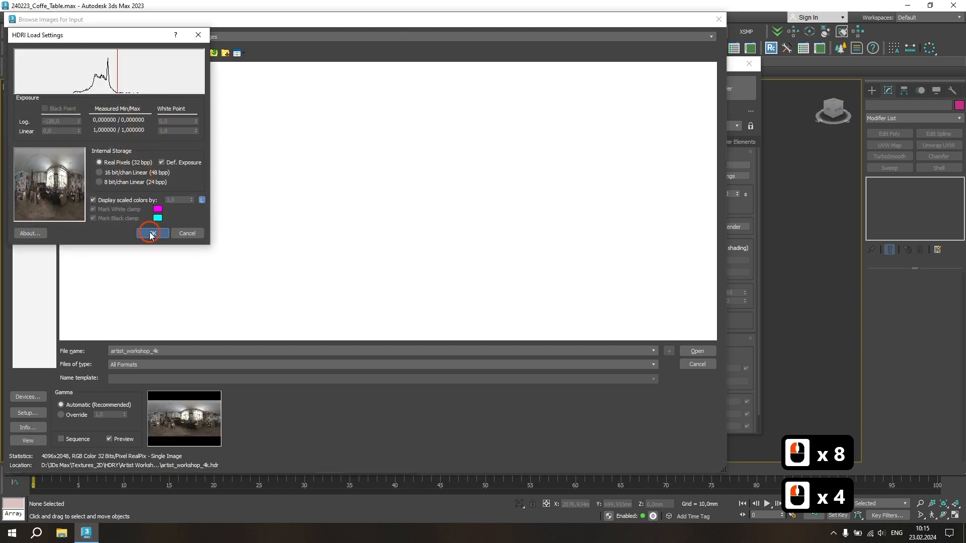
{"action": "left_click", "coordinate": [151, 234]}
Step: Assign the artist_workshop_4k bitmap node as the scene's environment map and close the environment settings
{"action": "left_click", "coordinate": [465, 165]}
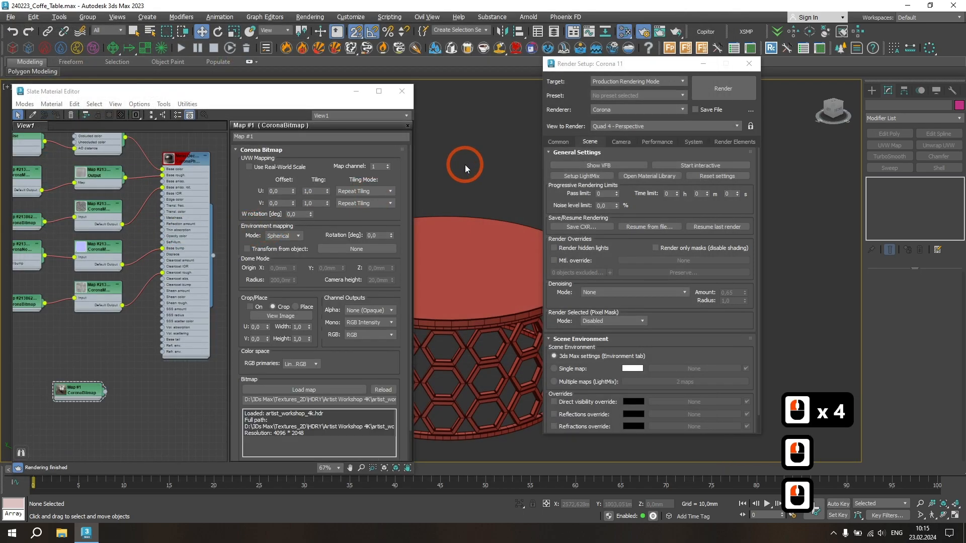
{"action": "key", "text": "8"}
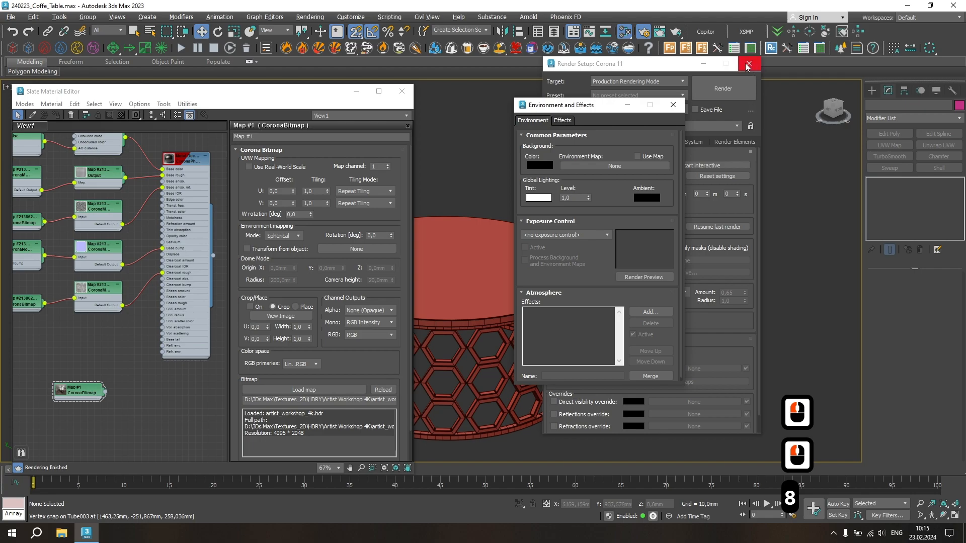
{"action": "left_click_drag", "start_coordinate": [105, 392], "coordinate": [406, 322]}
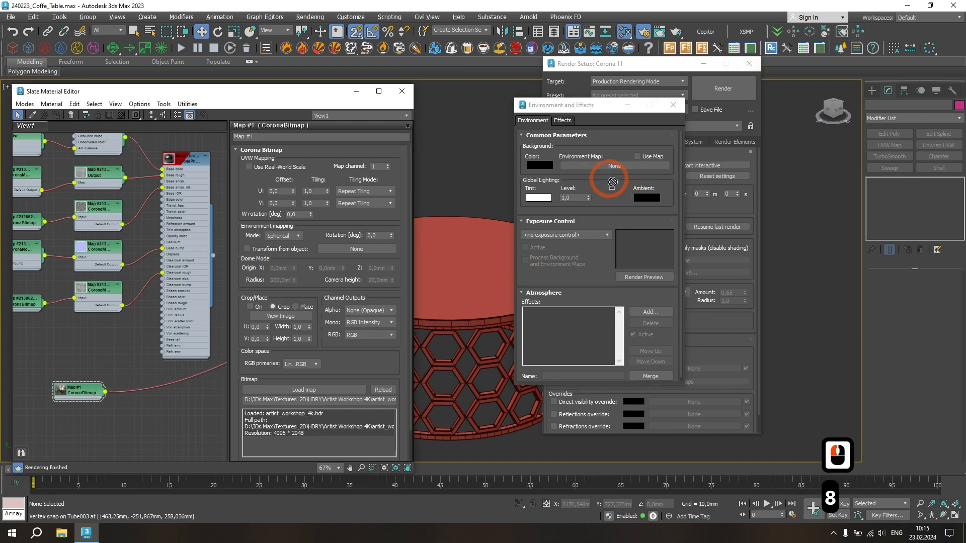
{"action": "left_click_drag", "start_coordinate": [605, 168], "coordinate": [606, 167]}
{"action": "left_click", "coordinate": [577, 278]}
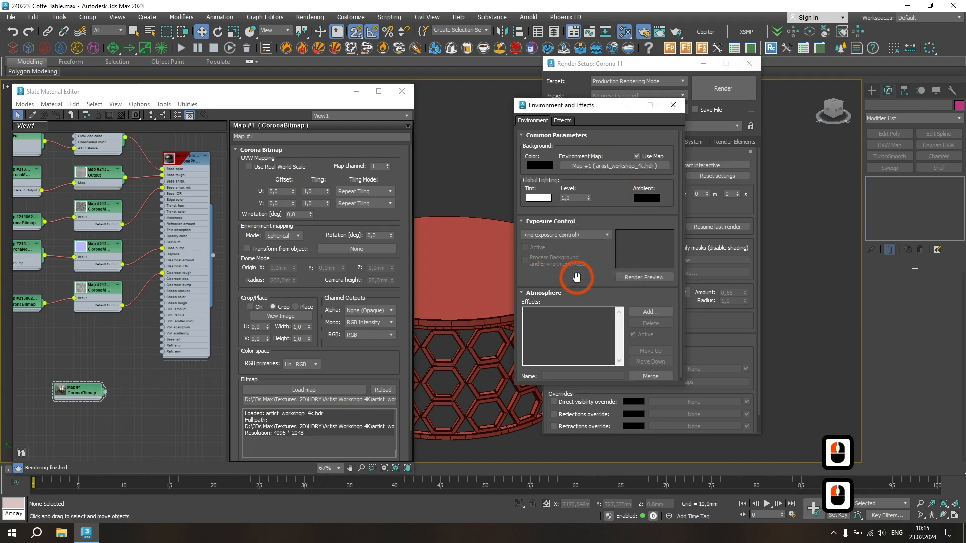
{"action": "left_click", "coordinate": [678, 106]}
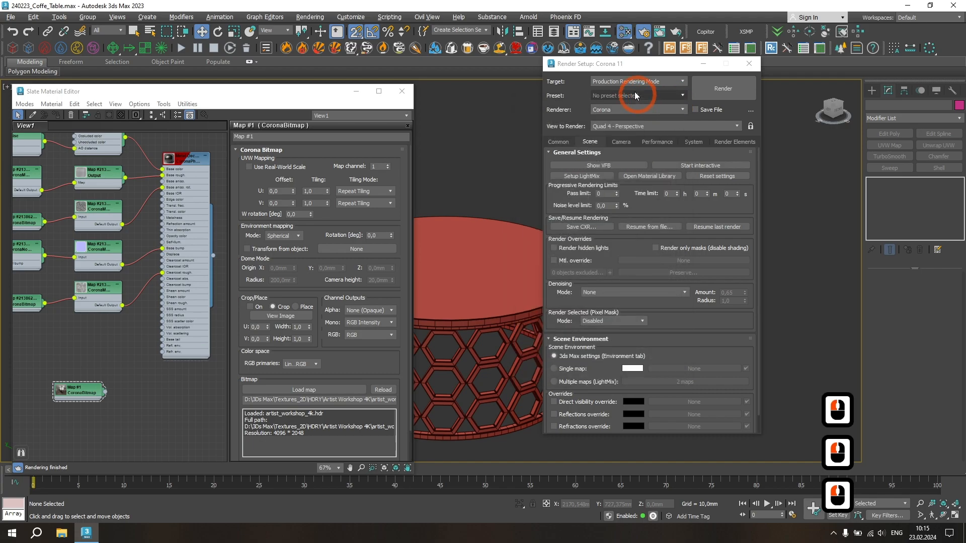
Step: Enable the direct visibility override with black in the render setup and move that window clear of the table
{"action": "middle_click_drag", "start_coordinate": [179, 171], "coordinate": [176, 239]}
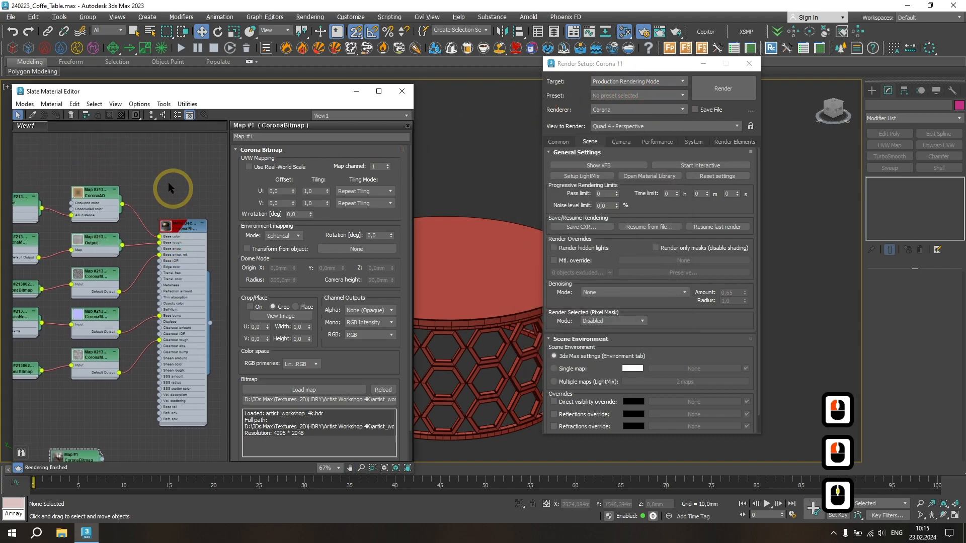
{"action": "left_click", "coordinate": [553, 401]}
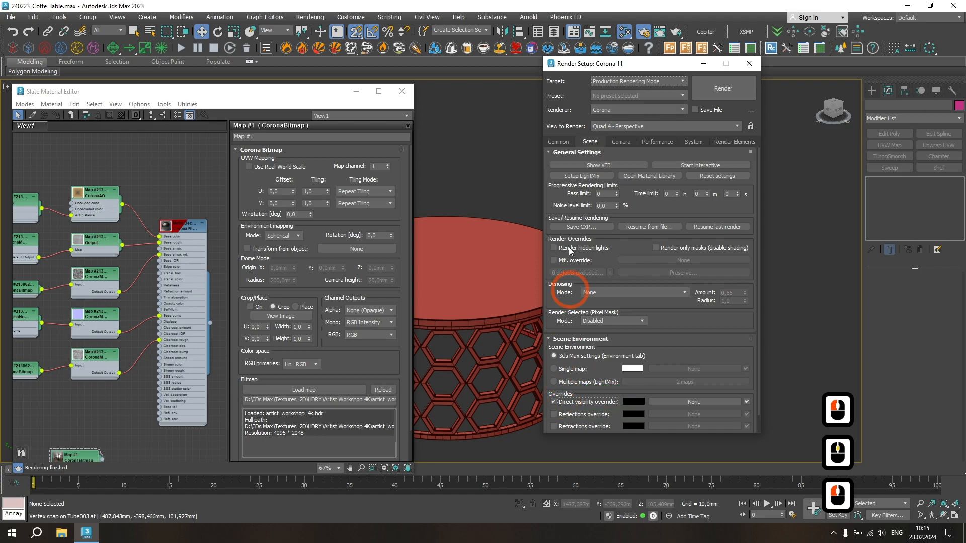
{"action": "left_click_drag", "start_coordinate": [577, 70], "coordinate": [673, 77]}
Step: Add a CoronaColorCorrect map above the metal material's node graph
{"action": "right_click", "coordinate": [120, 161]}
{"action": "left_click", "coordinate": [145, 179]}
{"action": "left_click", "coordinate": [247, 213]}
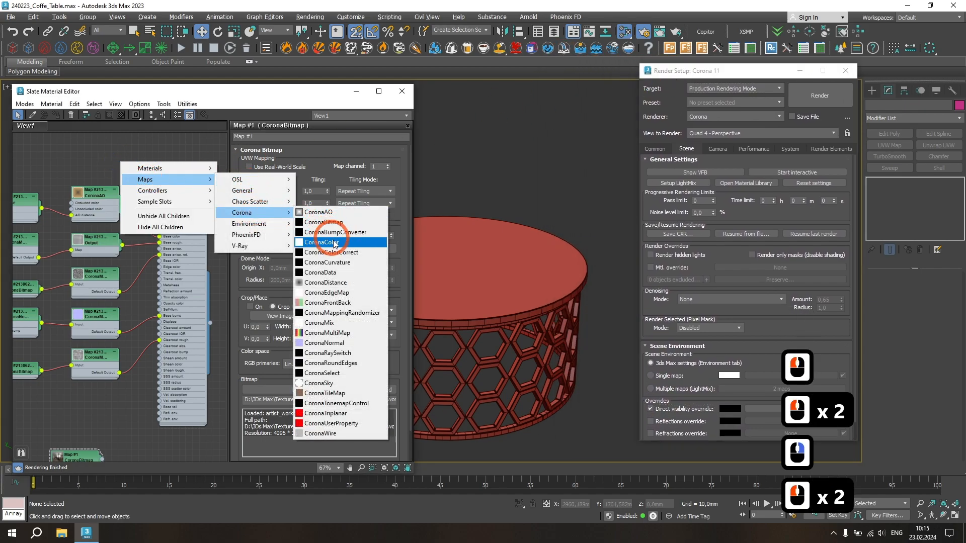
{"action": "left_click", "coordinate": [336, 252]}
{"action": "scroll", "coordinate": [148, 175], "scroll_direction": "up", "scroll_amount": 3}
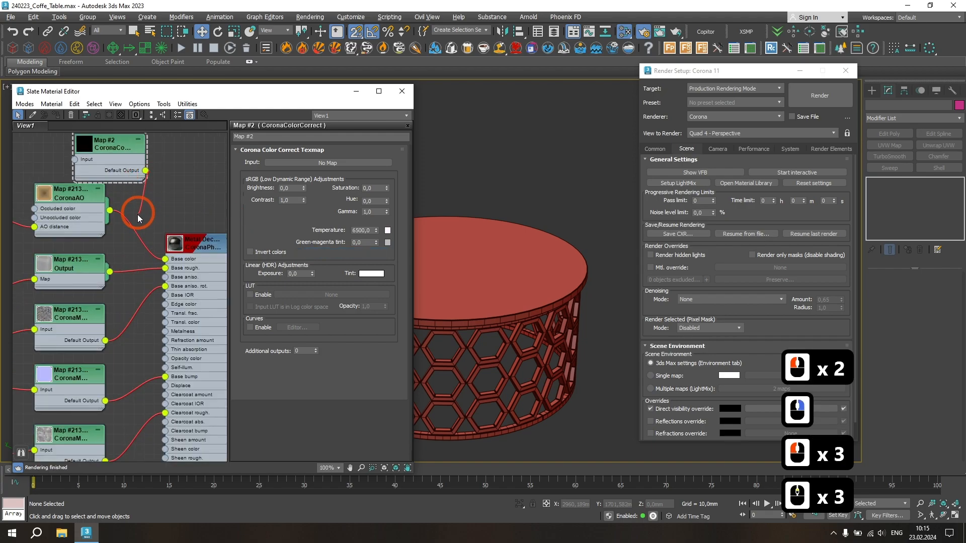
Step: Wire the colour correction map between the CoronaAO map and the metal material's base color, and space the nodes apart
{"action": "left_click_drag", "start_coordinate": [133, 223], "coordinate": [74, 159]}
{"action": "left_click_drag", "start_coordinate": [177, 244], "coordinate": [187, 174]}
{"action": "scroll", "coordinate": [187, 174], "scroll_direction": "down", "scroll_amount": 2}
{"action": "middle_click_drag", "start_coordinate": [186, 174], "coordinate": [150, 199]}
{"action": "left_click_drag", "start_coordinate": [191, 200], "coordinate": [210, 195]}
{"action": "left_click_drag", "start_coordinate": [109, 177], "coordinate": [140, 169]}
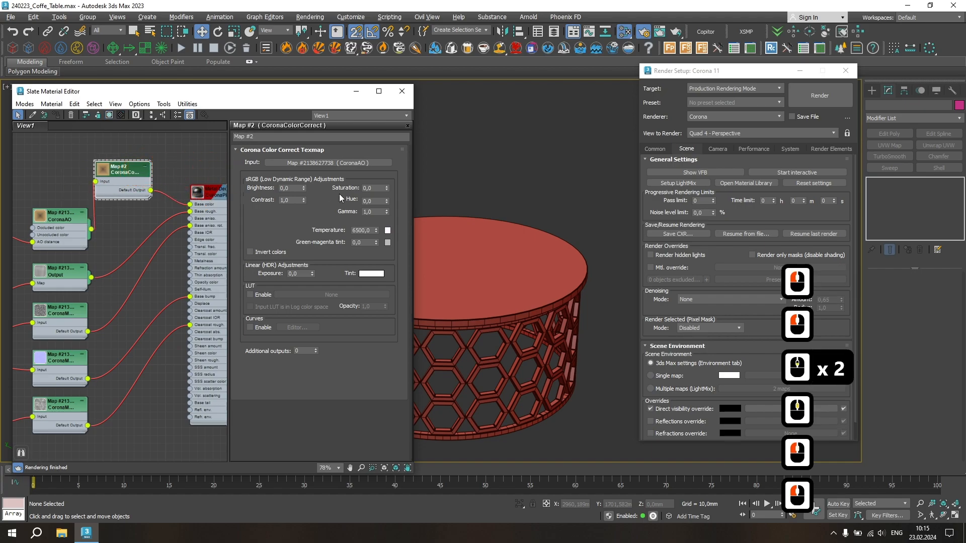
Step: Set the colour correction map's saturation to -0,2 and its exposure to -3
{"action": "double_click", "coordinate": [376, 188]}
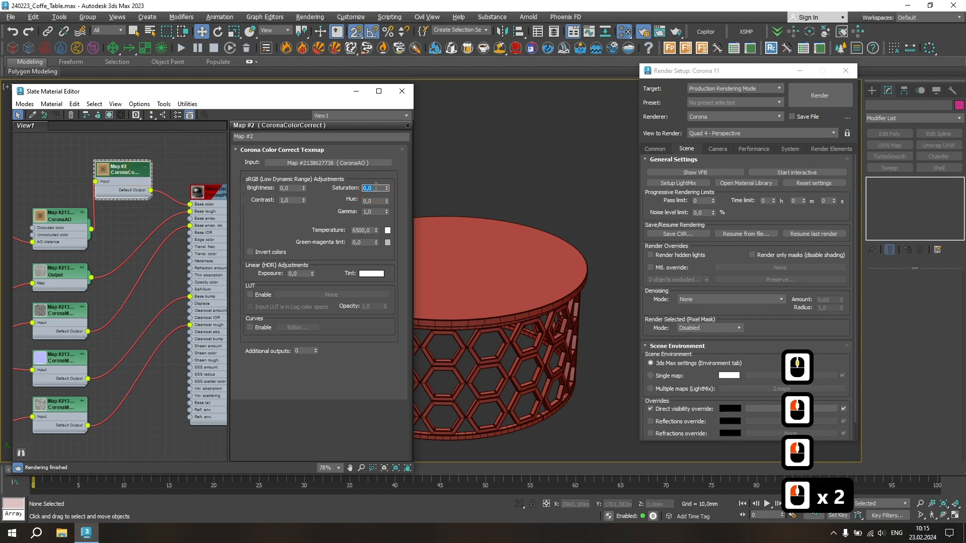
{"action": "type", "text": "-0"}
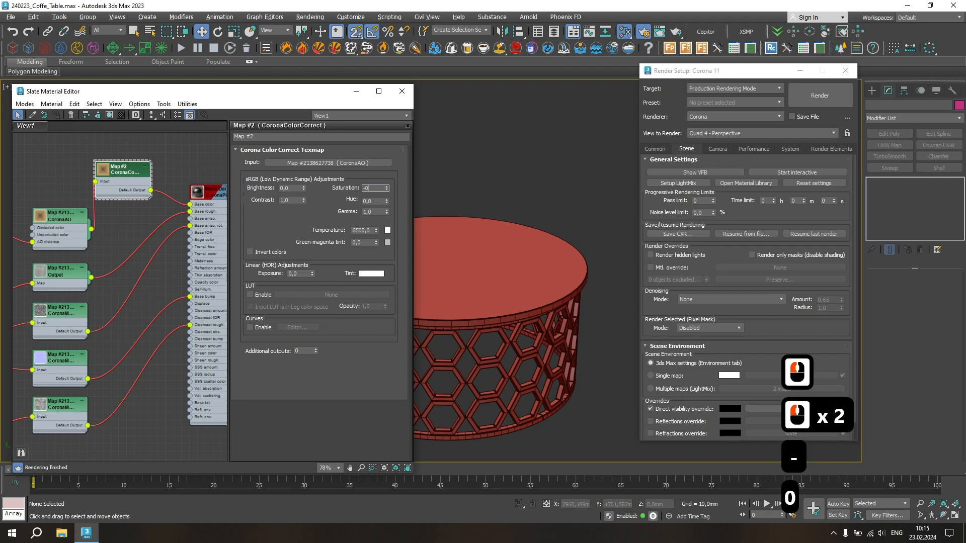
{"action": "type", "text": ",2"}
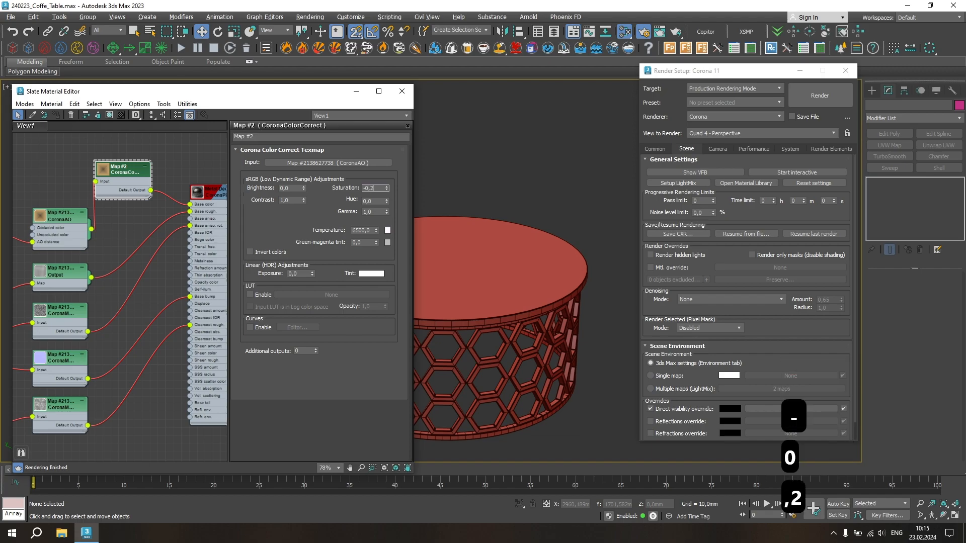
{"action": "key", "text": "Return"}
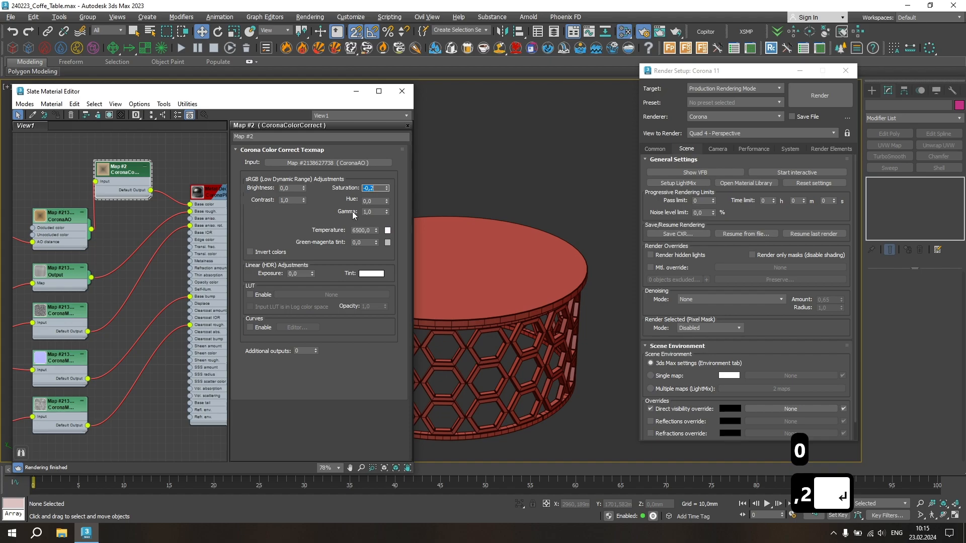
{"action": "double_click", "coordinate": [300, 273]}
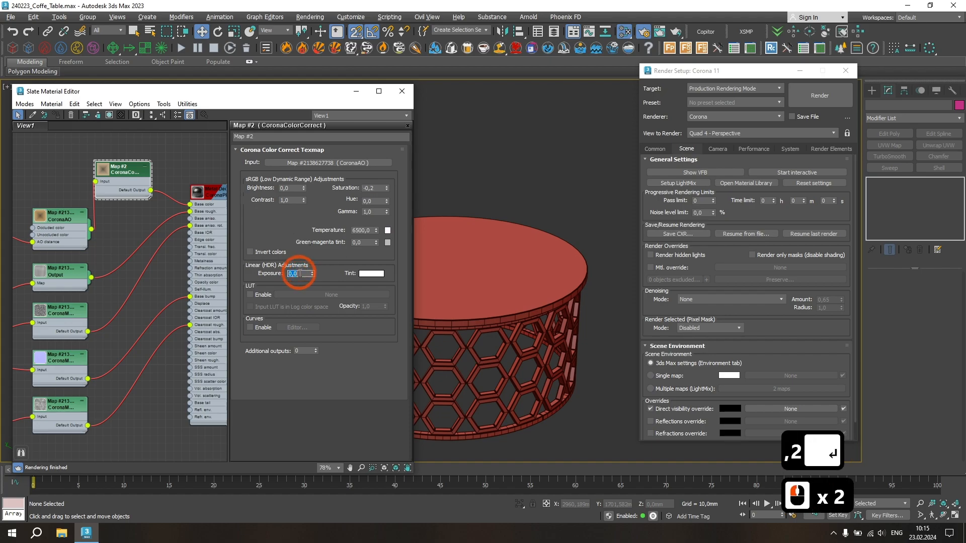
{"action": "type", "text": "-3"}
{"action": "key", "text": "Return"}
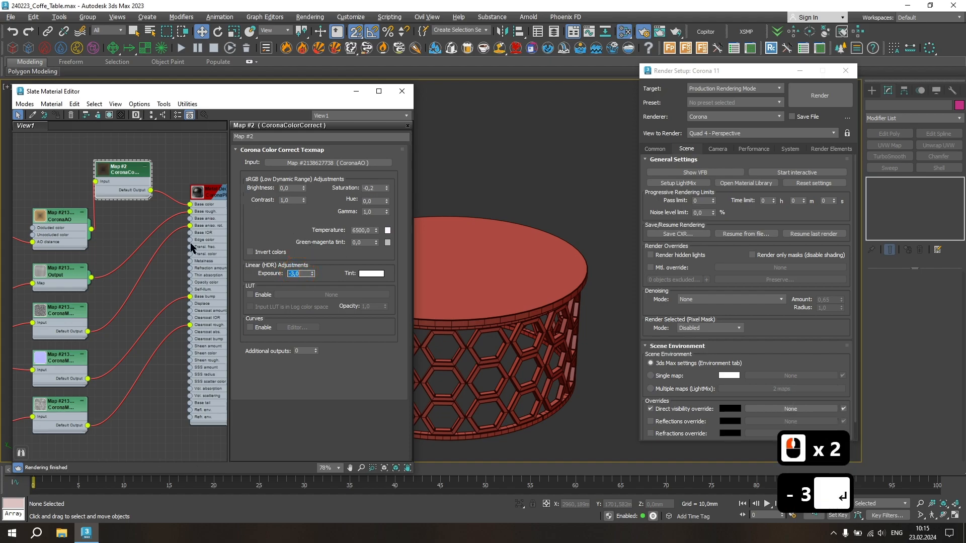
{"action": "left_click", "coordinate": [193, 166]}
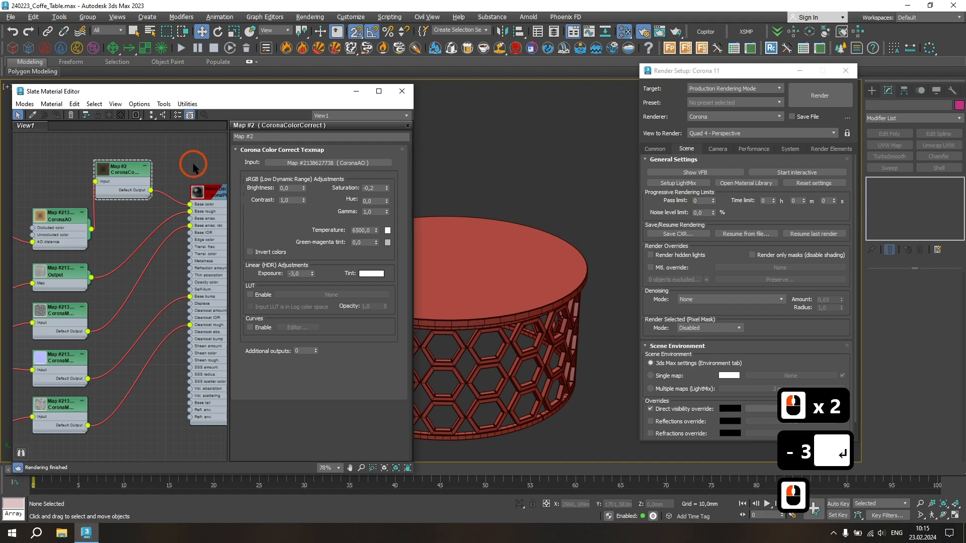
Step: Close the Slate Material Editor and display safe frames in the perspective view
{"action": "left_click", "coordinate": [404, 94]}
{"action": "middle_click_drag", "start_coordinate": [515, 276], "coordinate": [507, 269]}
{"action": "key", "text": "shift+f"}
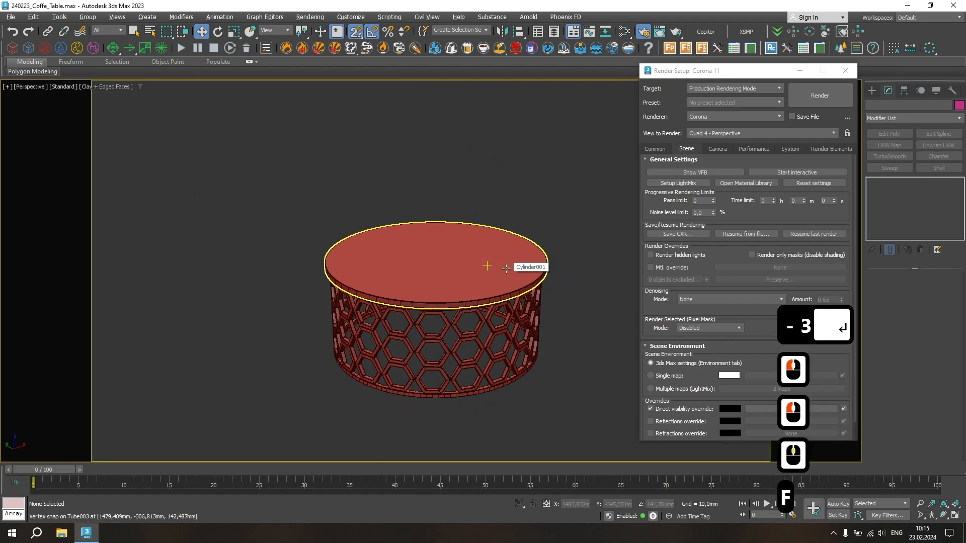
Step: Fit the whole table inside the safe frame, turn off snapping and start an interactive Corona render
{"action": "scroll", "coordinate": [432, 319], "scroll_direction": "up", "scroll_amount": 5, "text": "alt"}
{"action": "middle_click_drag", "start_coordinate": [443, 306], "coordinate": [434, 291], "text": "ctrl+alt"}
{"action": "key", "text": "s"}
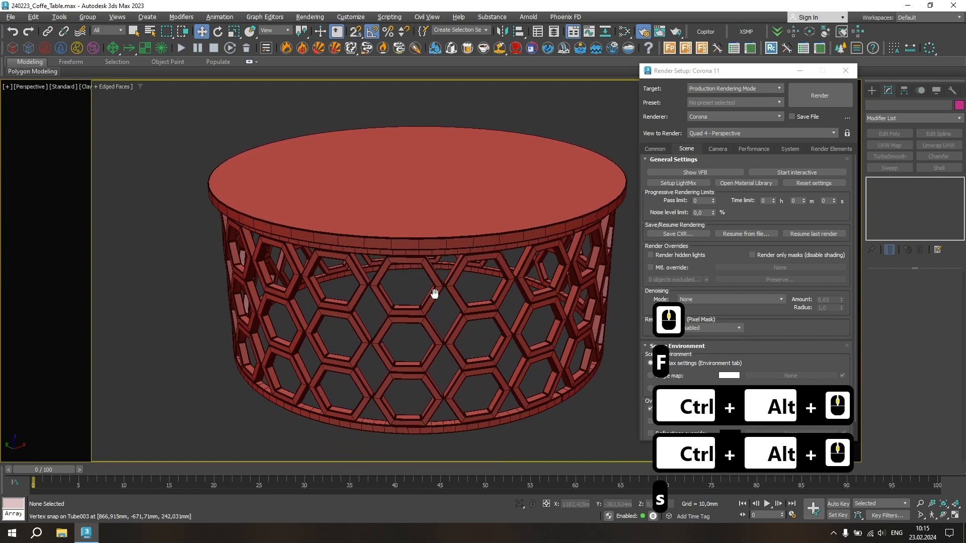
{"action": "left_click", "coordinate": [786, 173]}
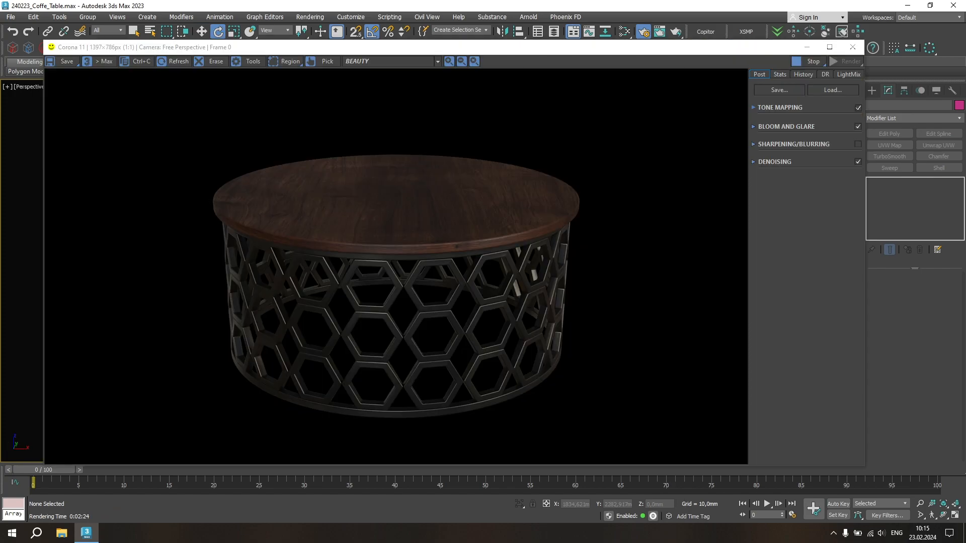